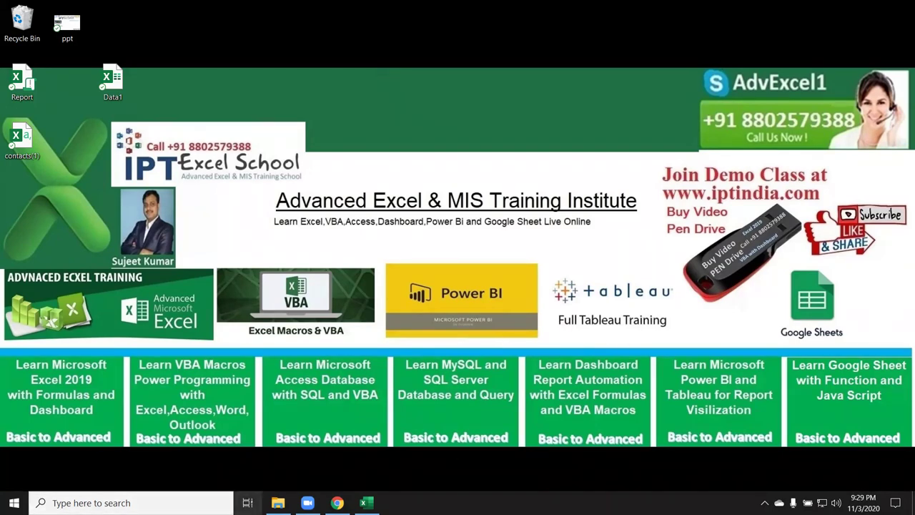
Step: Browse the twelve monthly workbooks in the E:\2020\Data folder in File Explorer
click(277, 502)
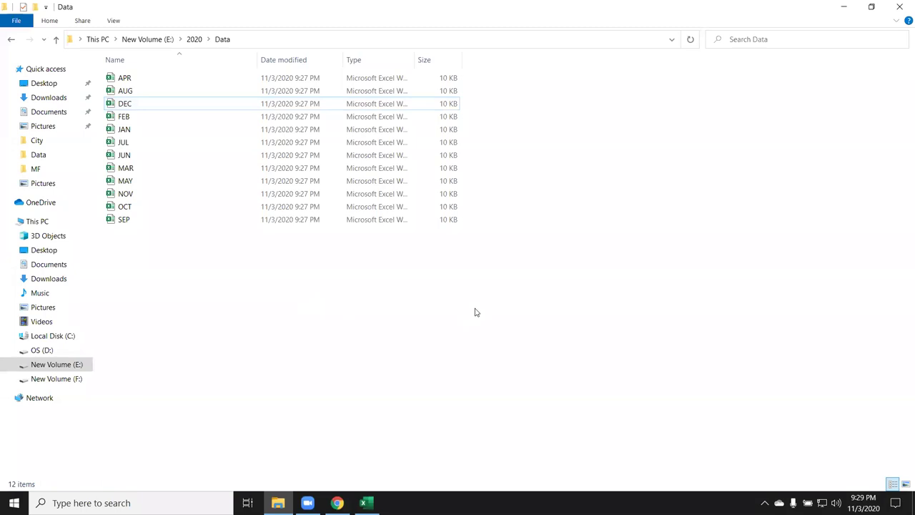
drag(475, 310, 69, 58)
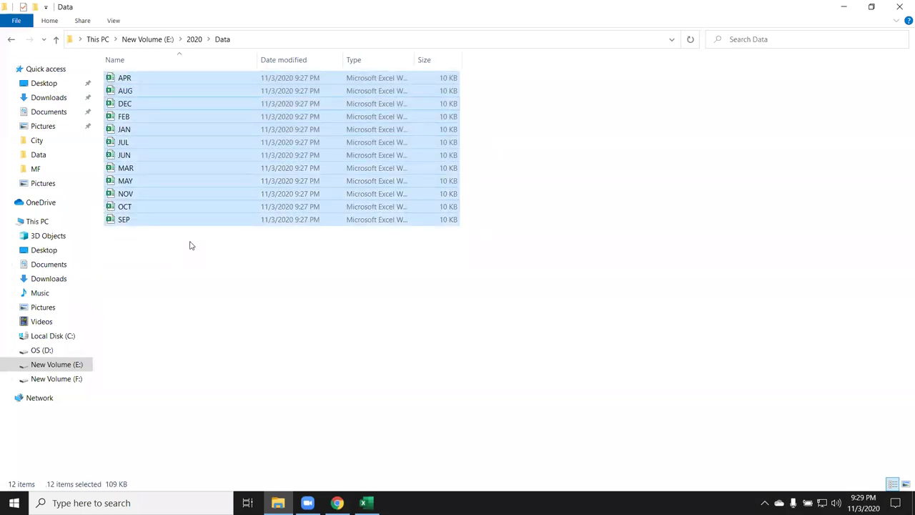
click(191, 245)
click(184, 220)
click(176, 207)
click(173, 194)
click(167, 167)
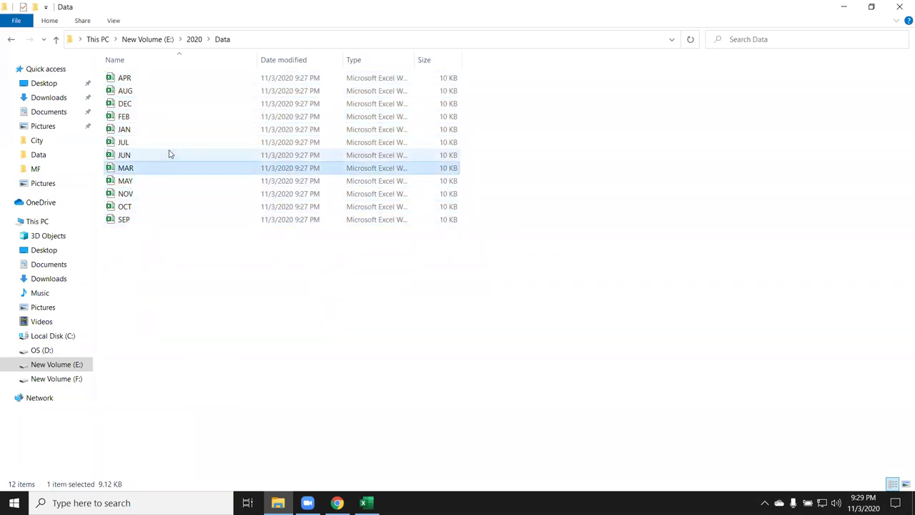
click(183, 245)
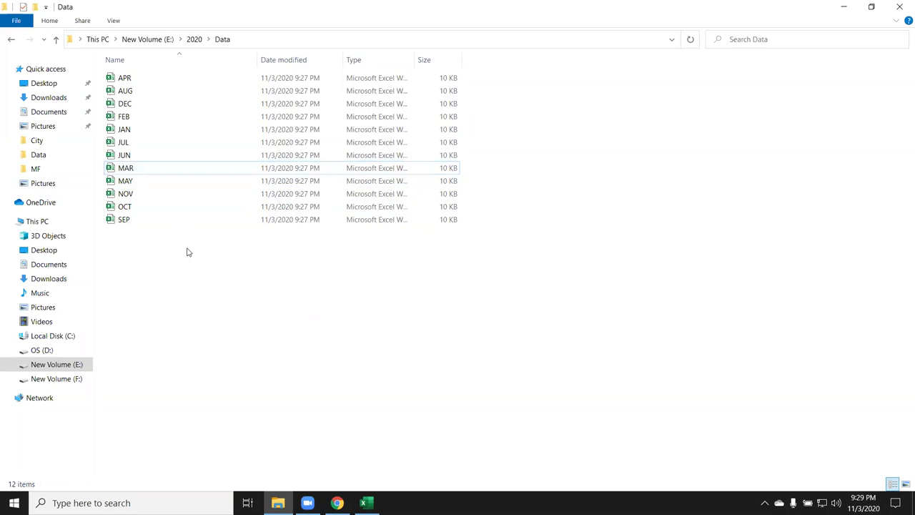
key(alt+Tab)
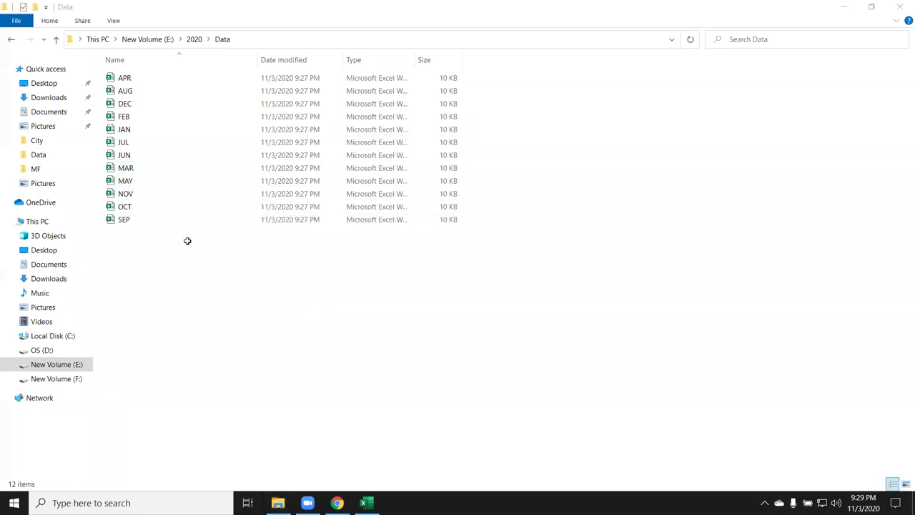
Step: Open the JAN workbook and select its Sales column to read the total
drag(41, 153, 28, 265)
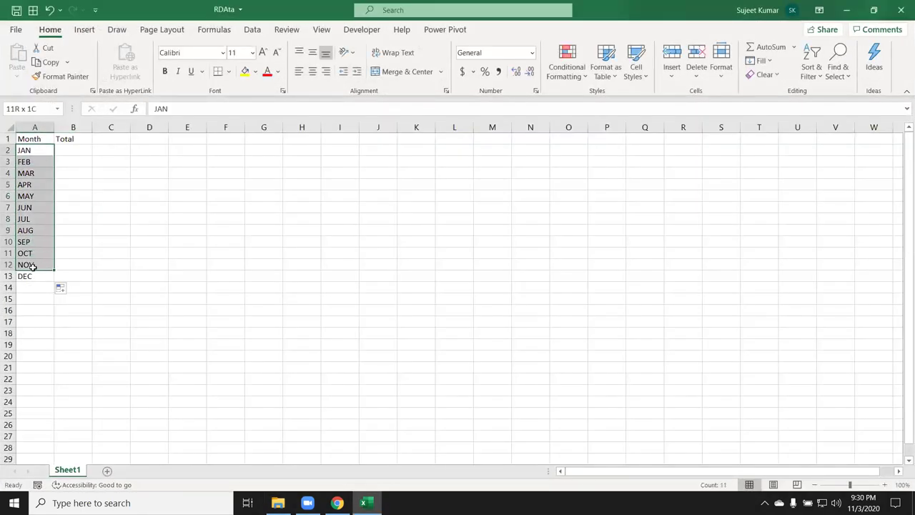
click(29, 155)
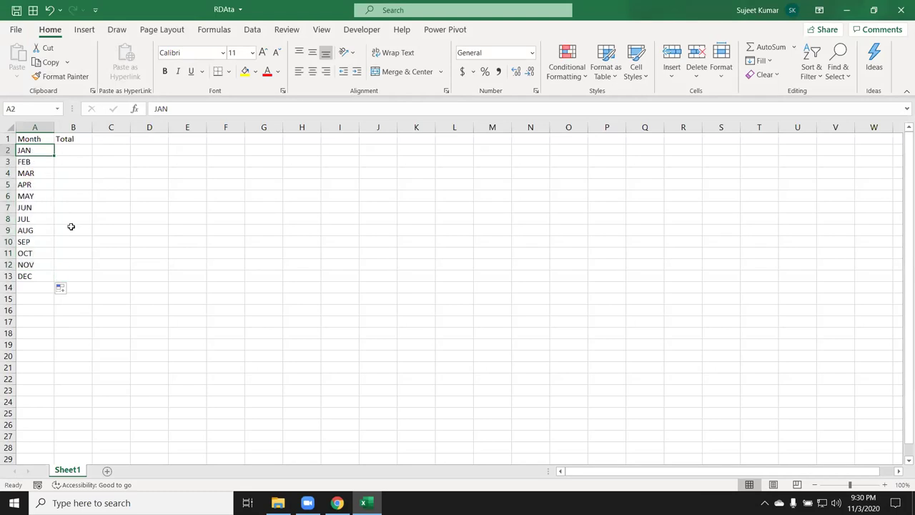
click(278, 502)
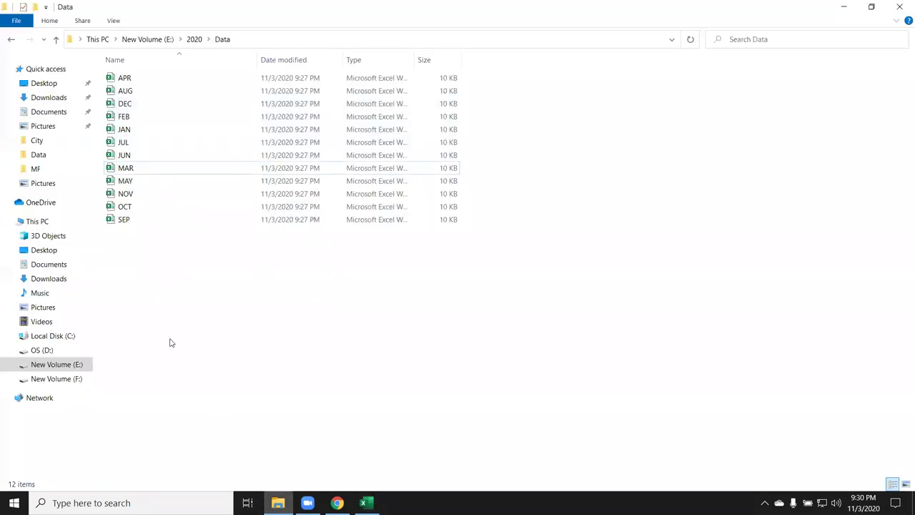
click(142, 136)
key(alt+Tab)
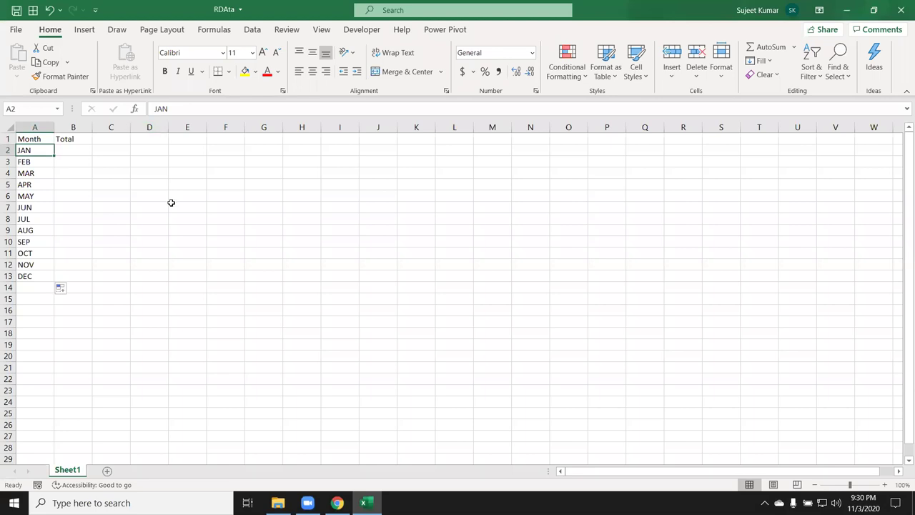
click(75, 127)
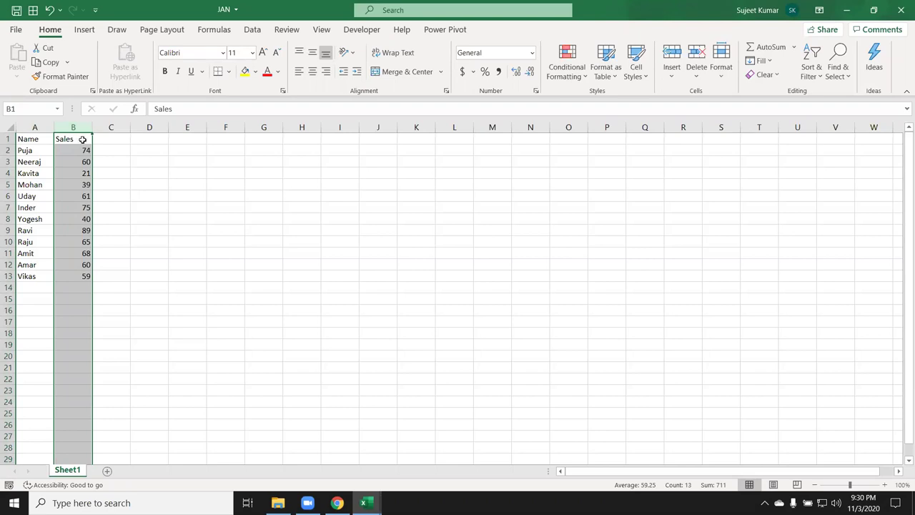
Step: Enter JAN's total of 711 in cell B2 of RDAta
key(alt+Tab)
click(79, 148)
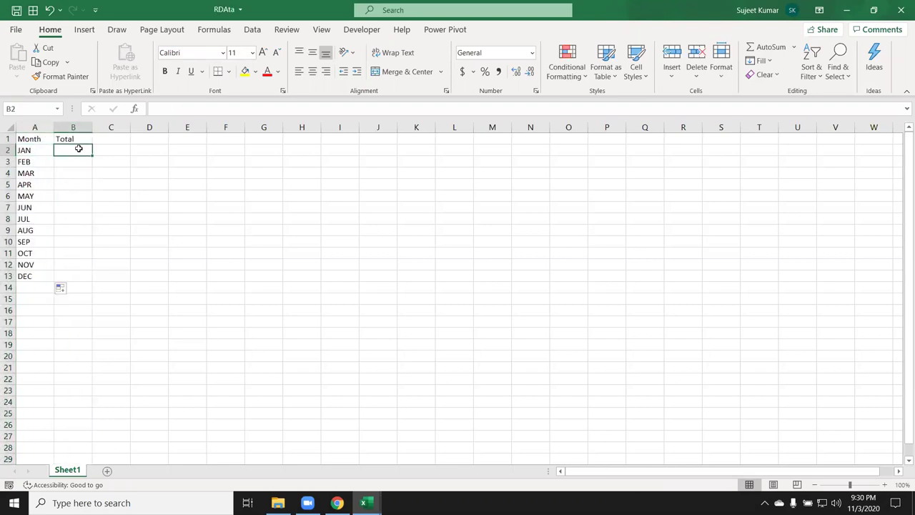
text(11)
key(Return)
key(alt+Tab)
click(86, 181)
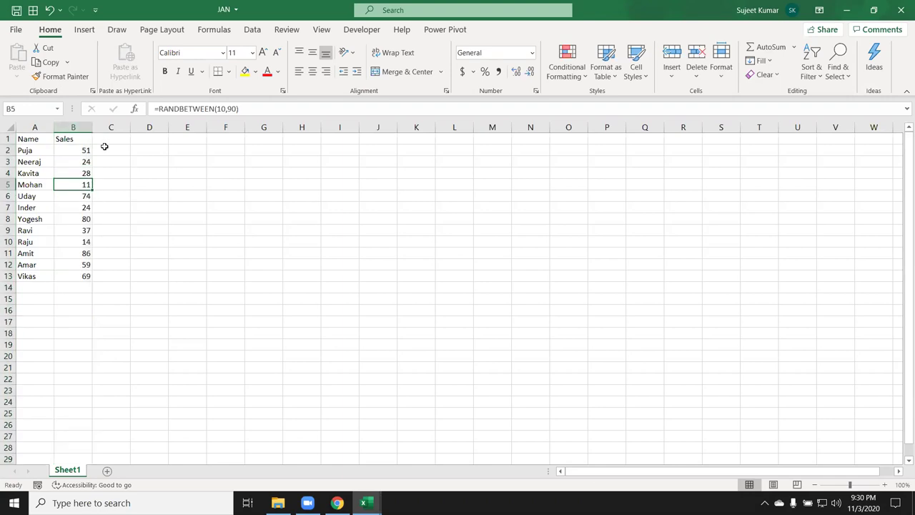
key(alt+Tab)
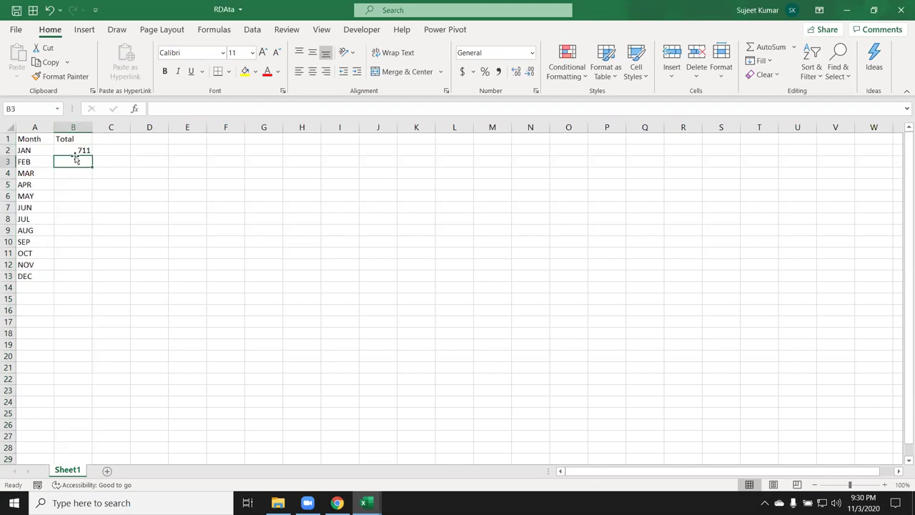
click(75, 148)
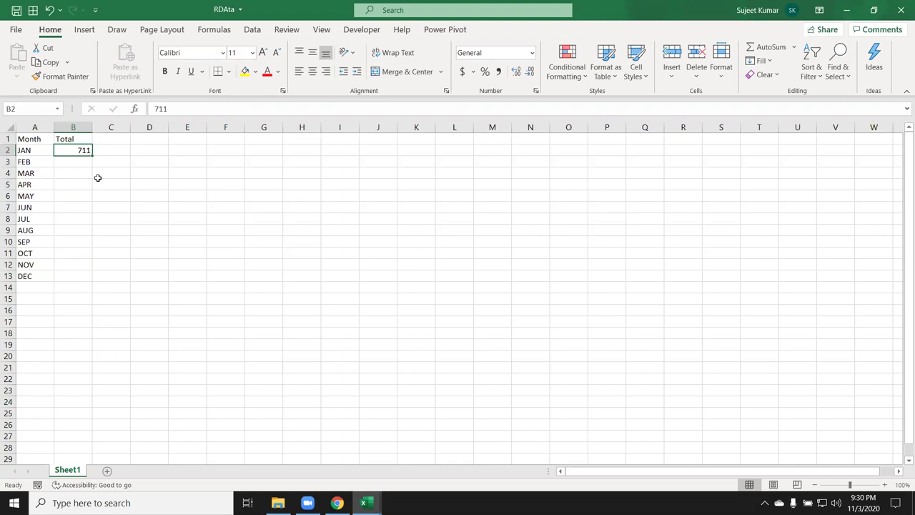
Step: Close the JAN workbook without saving
key(alt+Tab)
click(900, 10)
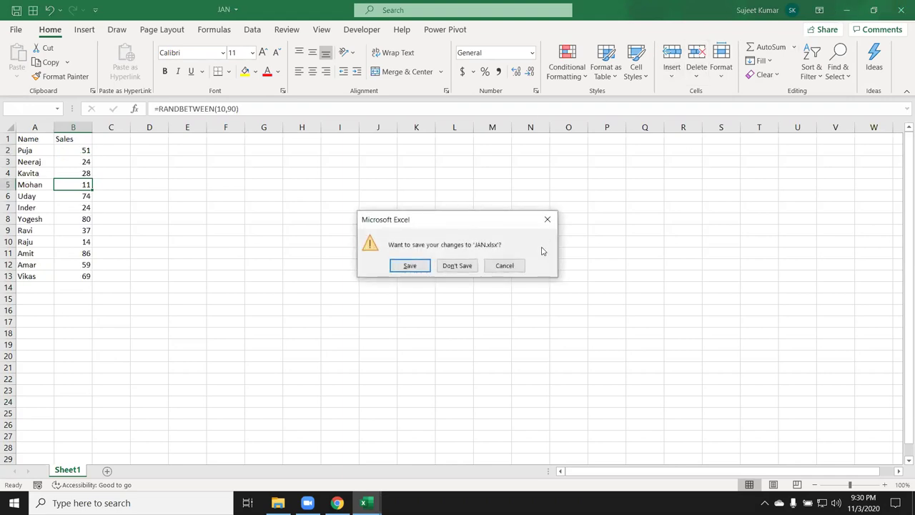
click(478, 269)
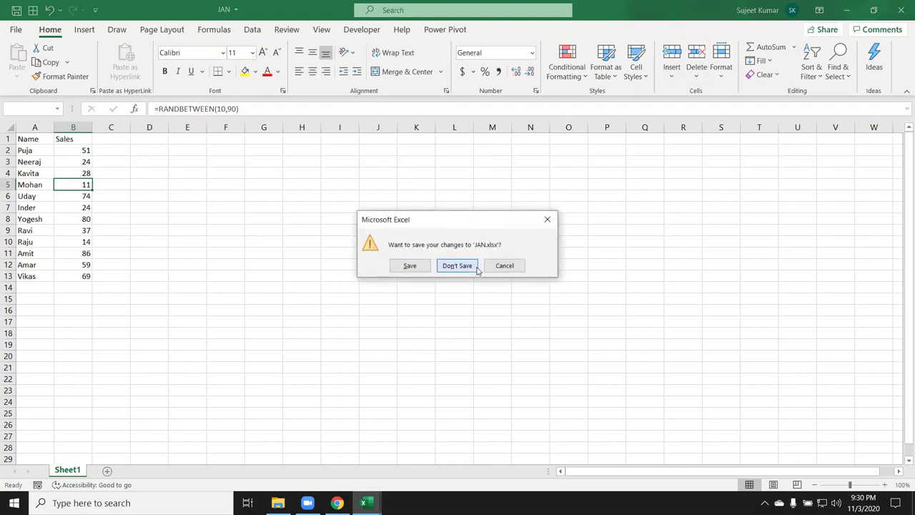
key(alt+Tab)
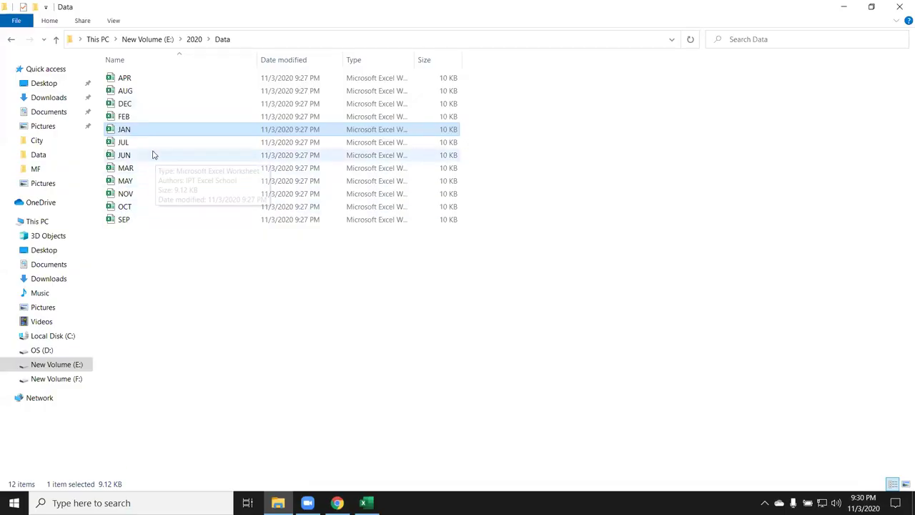
Step: Open FEB.xlsx, read its Sales column total and enter 519 in B3 of RDAta
click(150, 142)
double_click(150, 116)
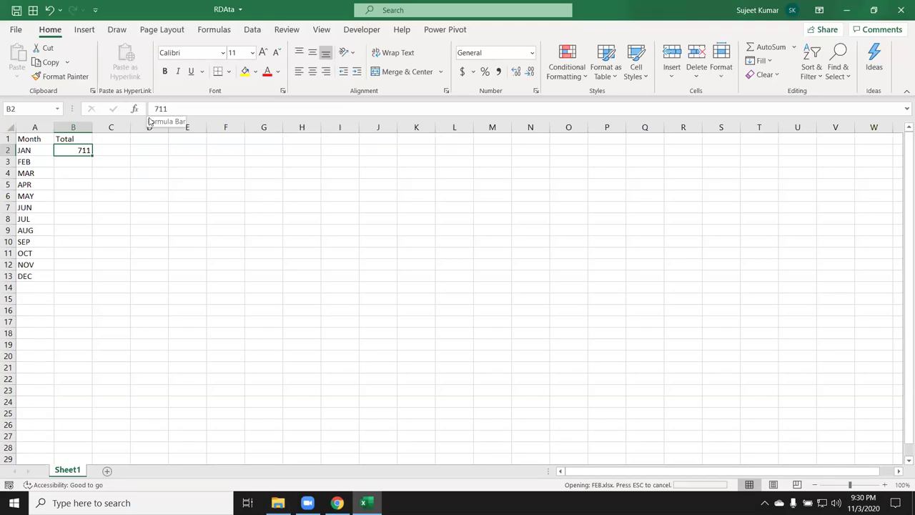
click(72, 129)
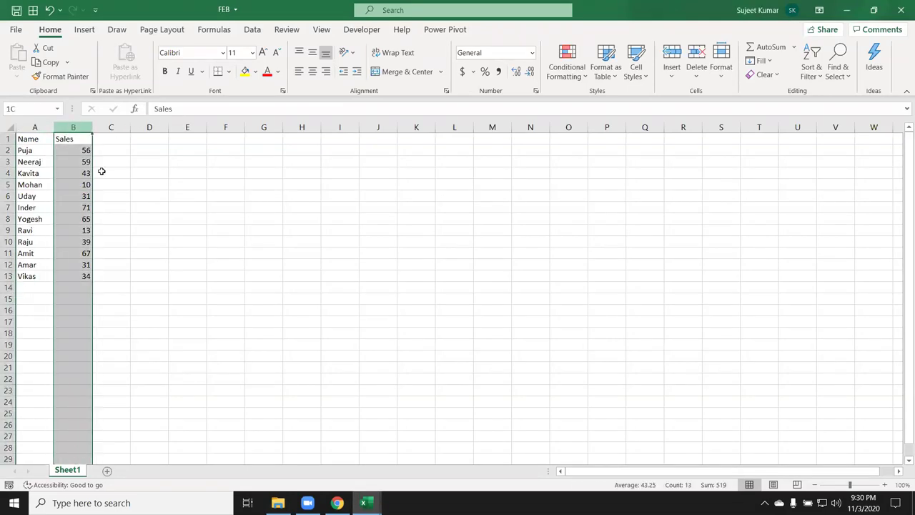
key(ctrl+Tab)
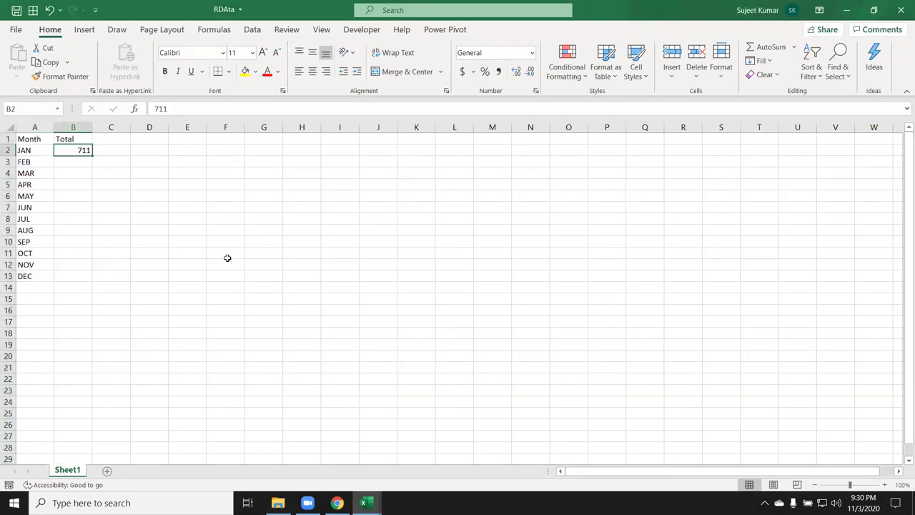
click(79, 163)
text(519)
key(Return)
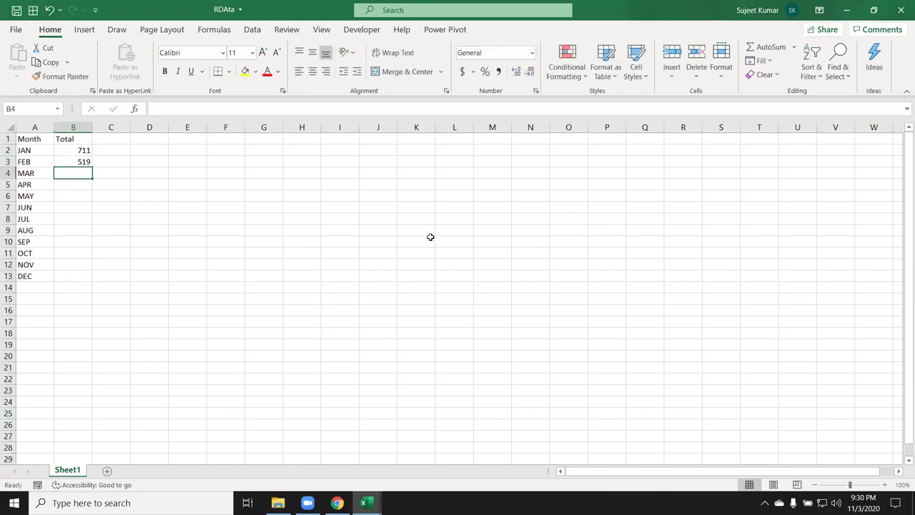
Step: Close the FEB workbook without saving
key(alt+Tab)
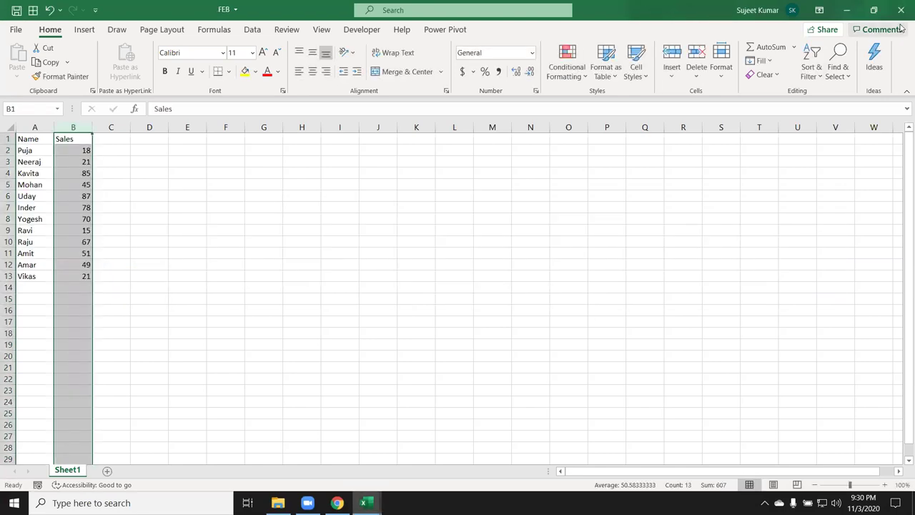
click(900, 10)
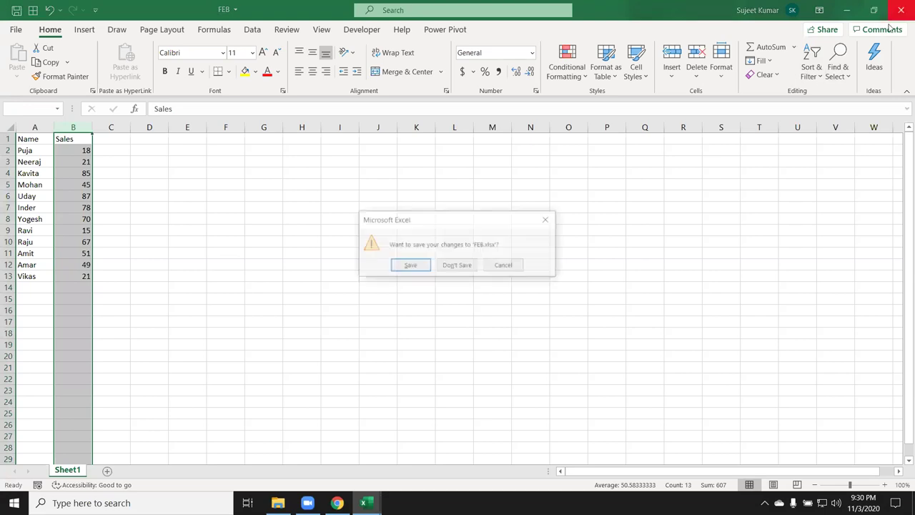
click(461, 266)
Step: Clear the JAN and FEB totals from B2:B3
mouse_move(25, 151)
mouse_down()
mouse_move(12, 267)
mouse_move(22, 278)
mouse_up()
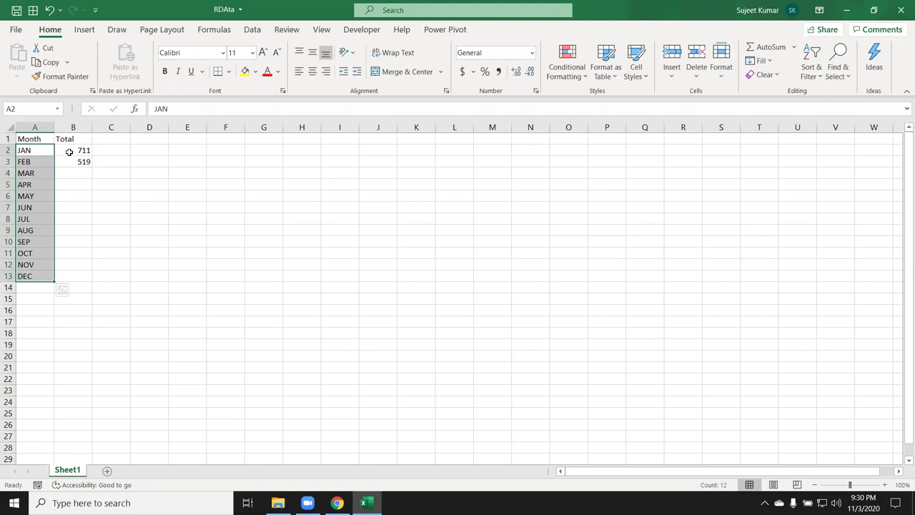
drag(68, 151, 70, 158)
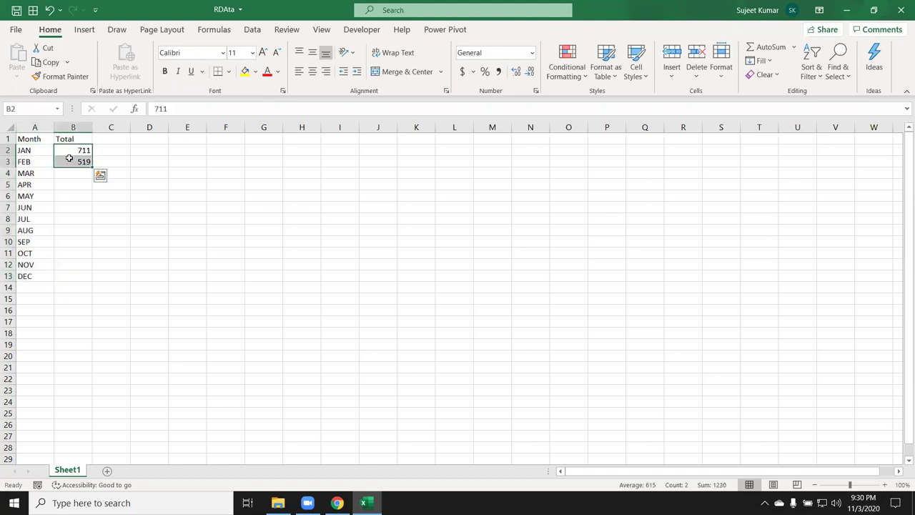
key(Delete)
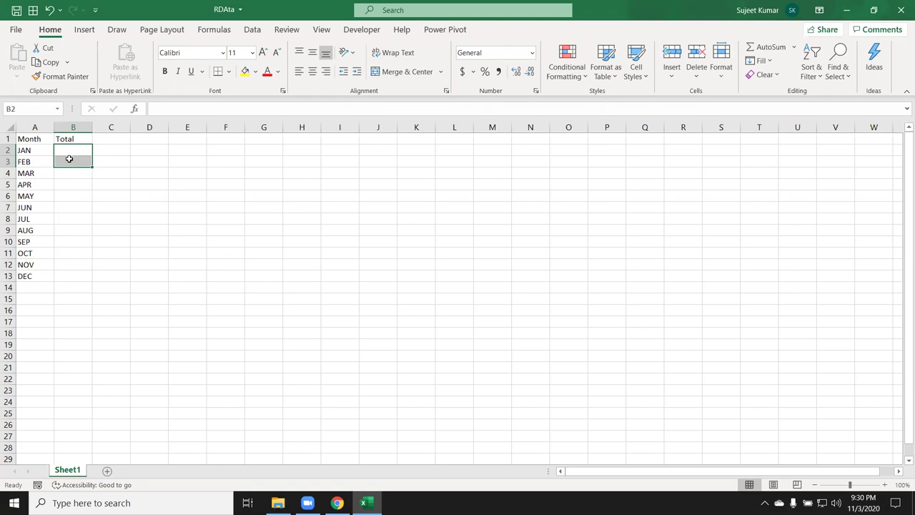
key(Up)
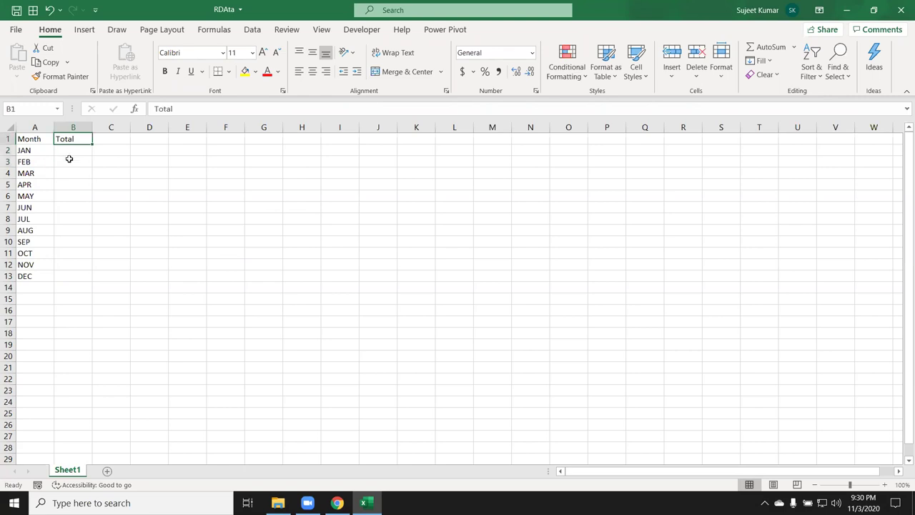
Step: Show the Developer tab on the ribbon for the RDAta workbook
mouse_move(39, 149)
mouse_down()
mouse_move(67, 196)
mouse_move(31, 273)
mouse_up()
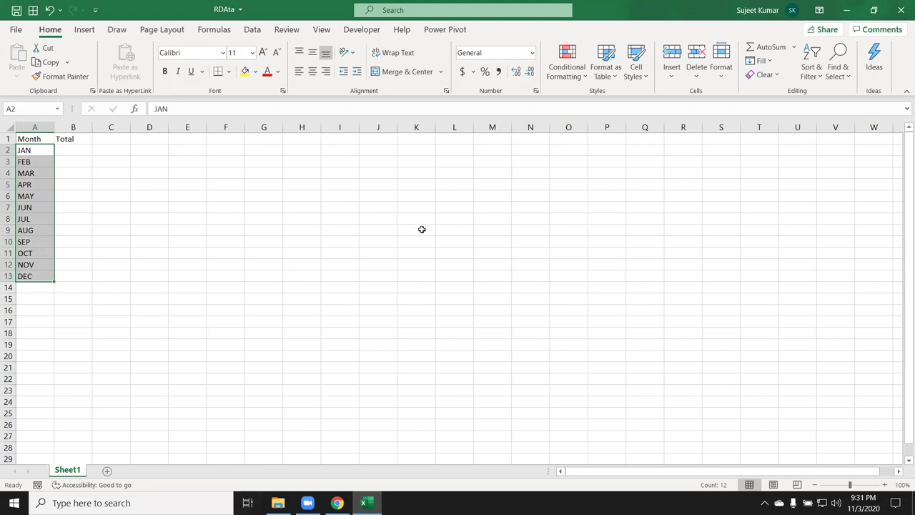
click(362, 29)
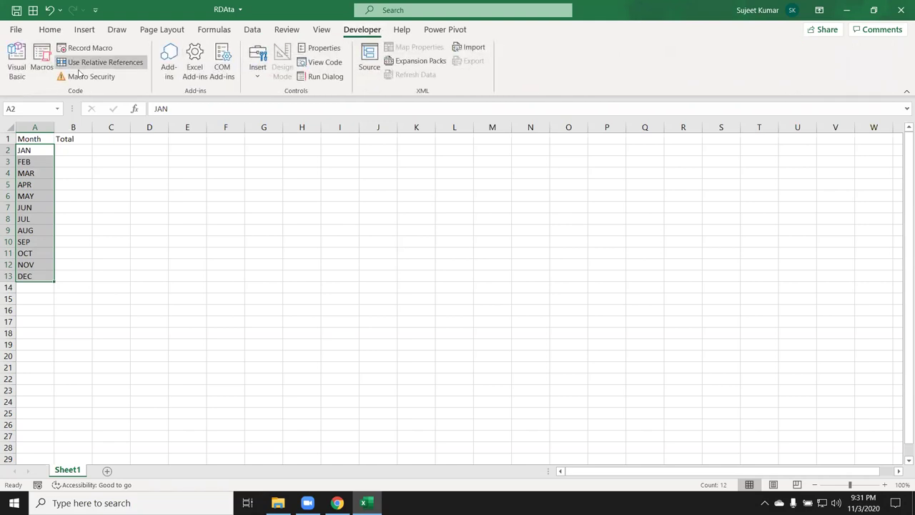
Step: Insert a new VBA module and declare the Sub DAta_Copy() procedure
click(13, 71)
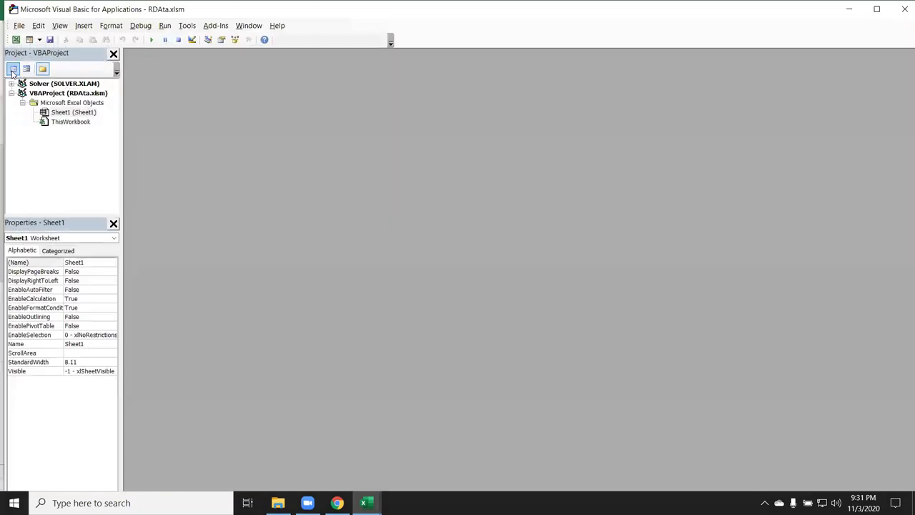
click(83, 25)
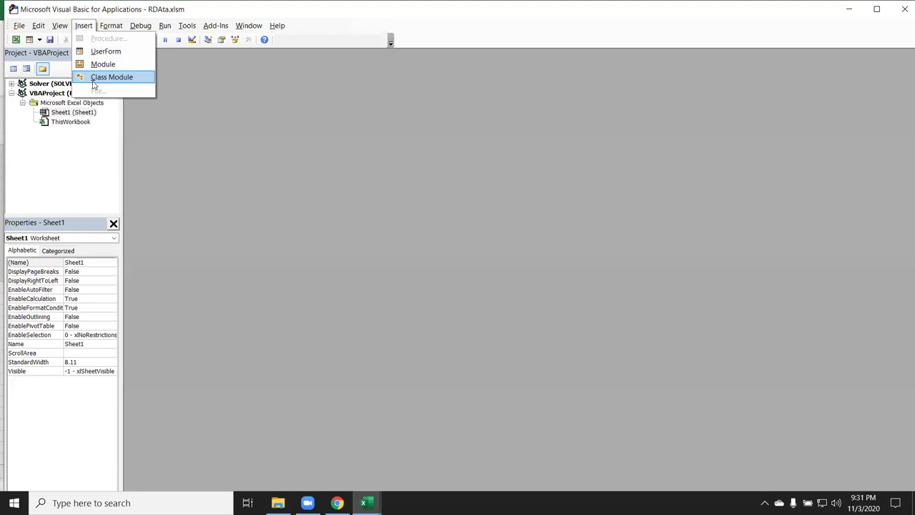
click(102, 64)
text(sub rr()
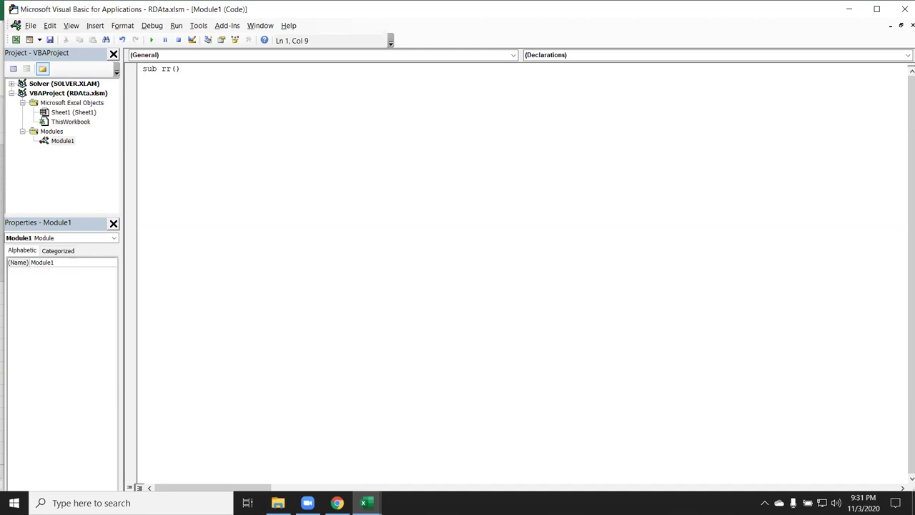
key(BackSpace)
key(BackSpace)
key(BackSpace)
key(BackSpace)
text(p)
key(BackSpace)
key(BackSpace)
text(Ata_Copy())
key(Return)
key(Return)
key(Return)
key(Return)
Step: Start a workbooks.Open line and copy the E:\2020\Data folder path from File Explorer
key(Up)
key(Up)
text(workbooks.op)
key(space)
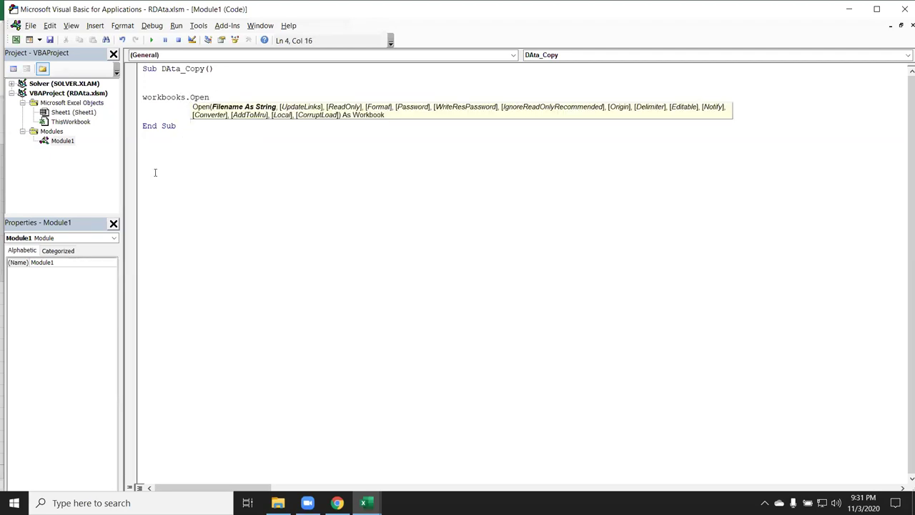
key(alt+F11)
key(alt+Tab)
key(alt+Tab)
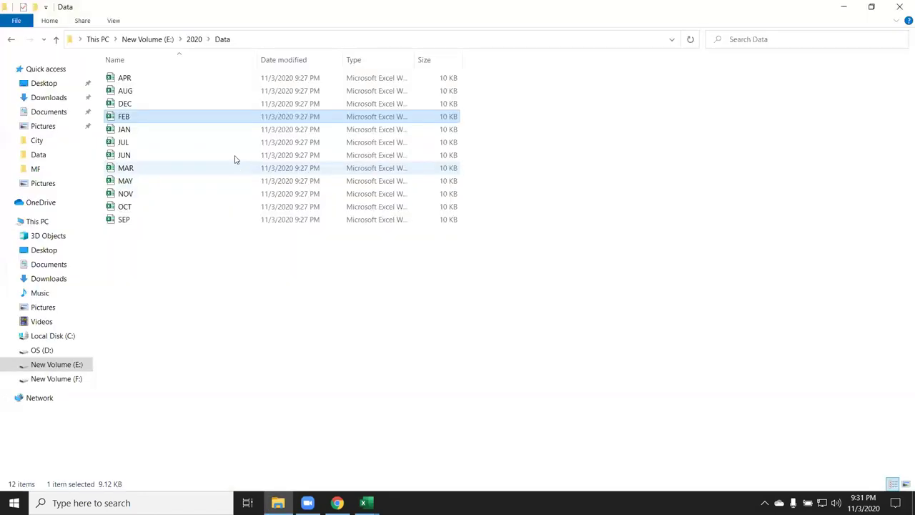
click(254, 44)
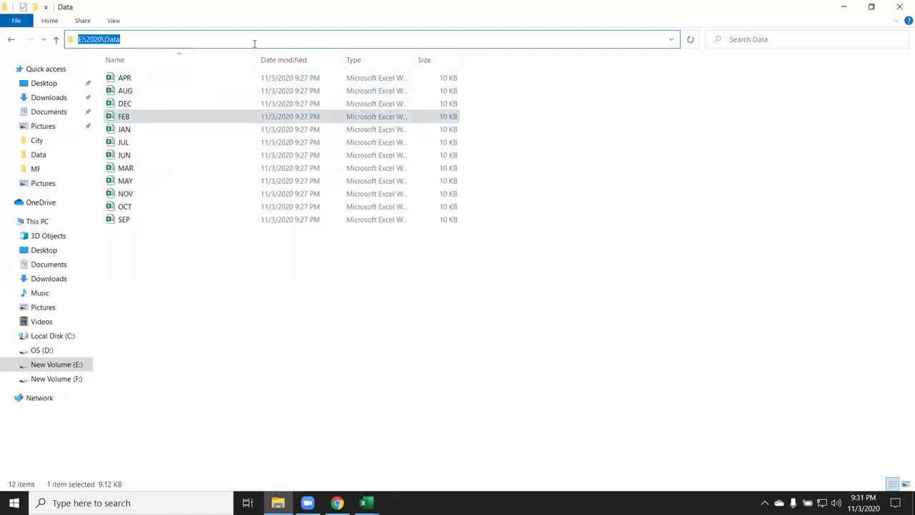
key(alt+Tab)
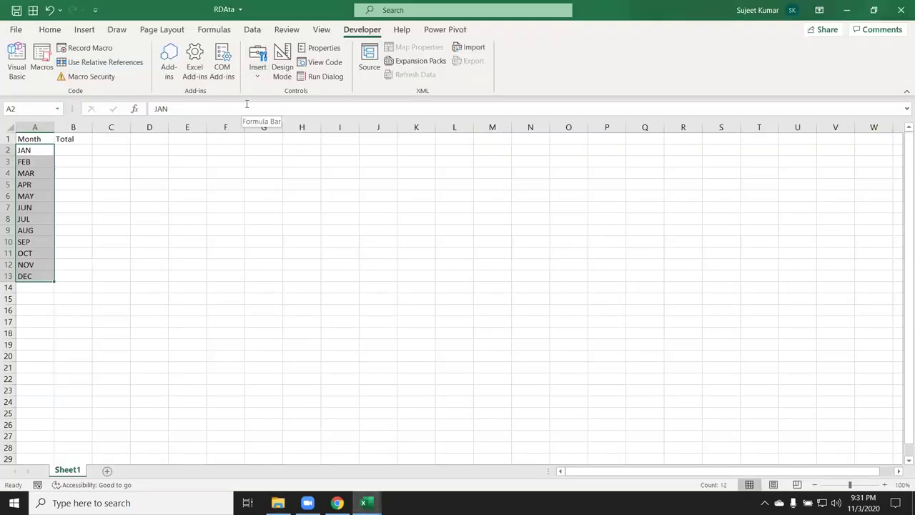
key(alt+Tab)
key(alt+Tab)
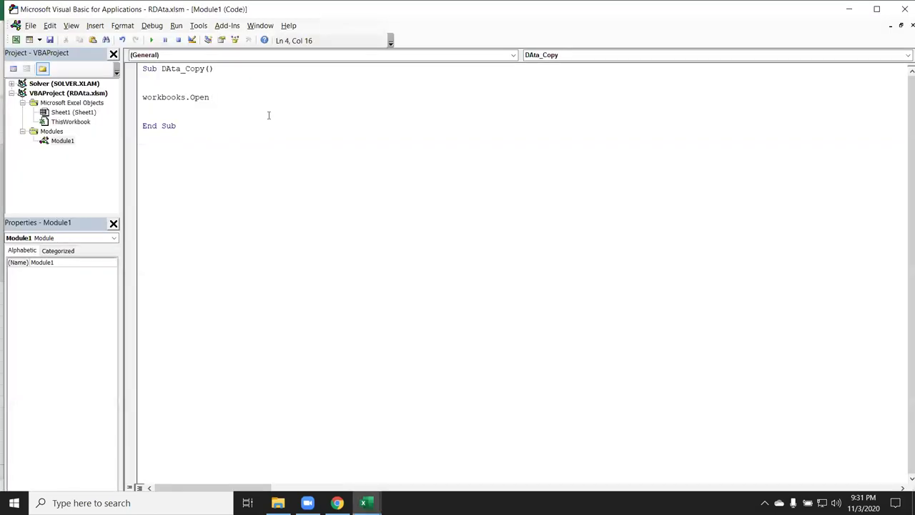
Step: Paste the path into the Open call as "E:\2020\Data\" & Range("A2").Value
text(E:\2020\Data)
text(\" )
text(& range()
key(alt+F11)
key(alt+Tab)
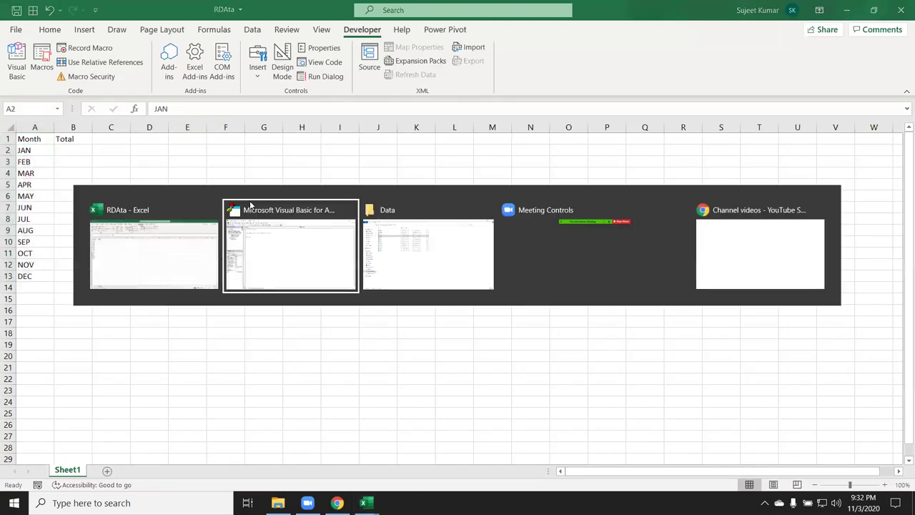
click(250, 205)
text("A)
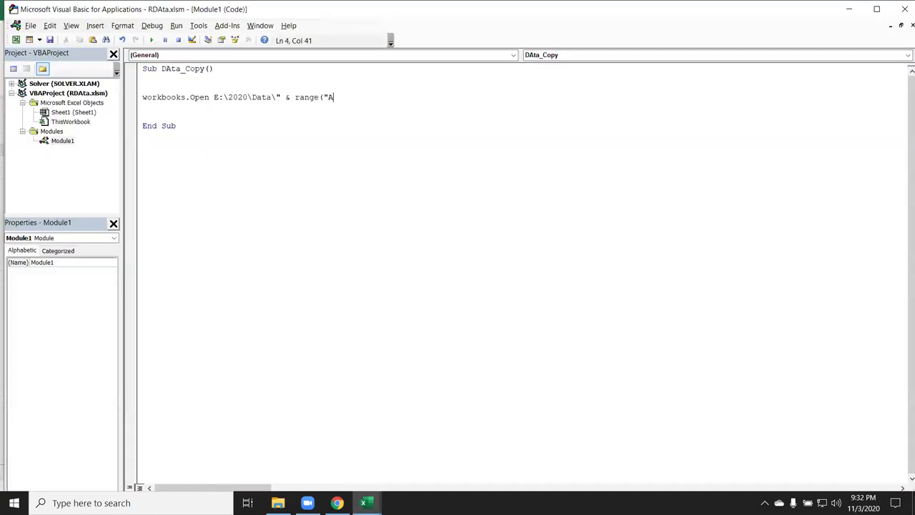
text(2").v)
text(")
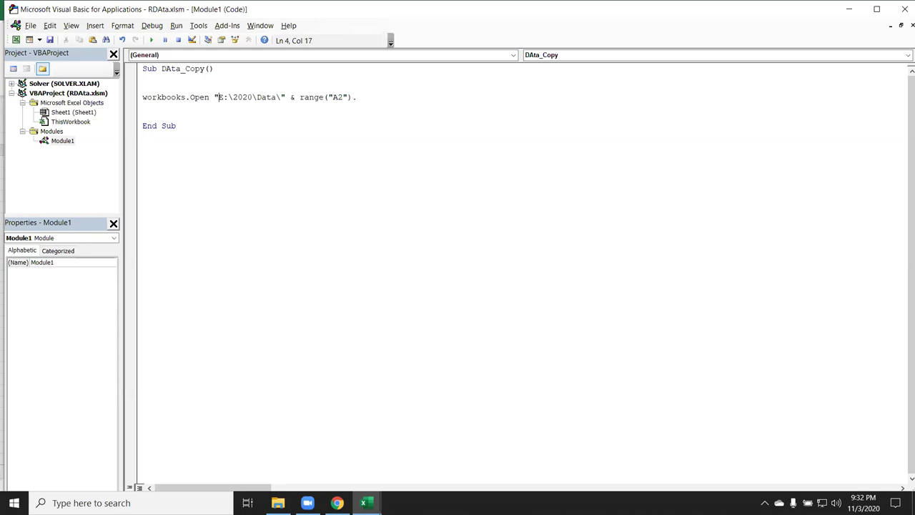
click(367, 96)
text(.v)
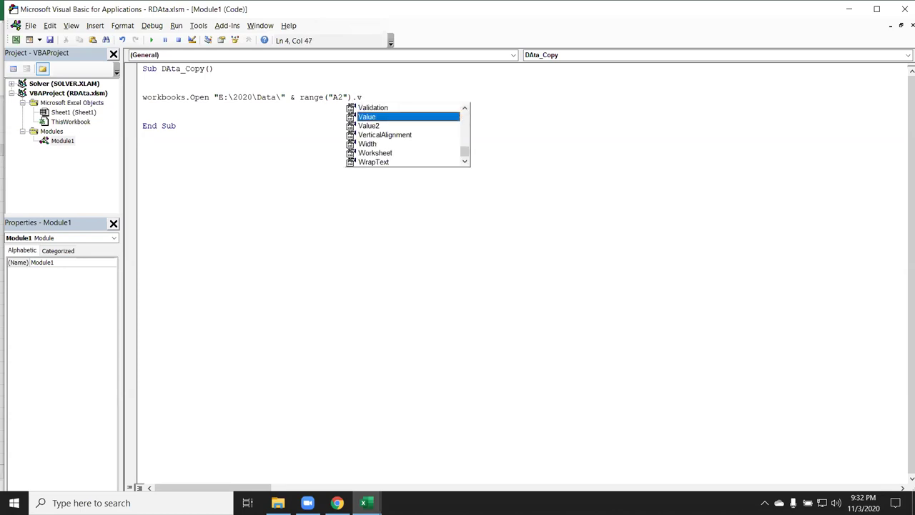
text(alue)
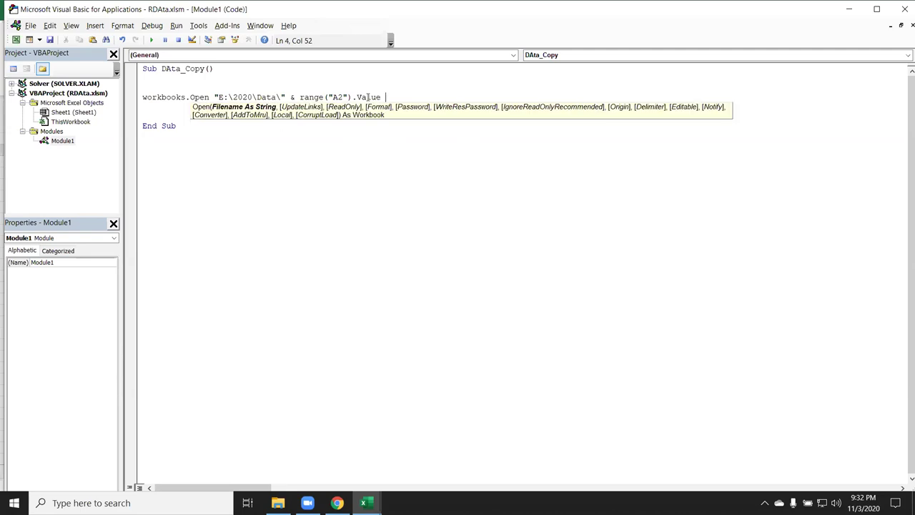
Step: Append & ".xlsx" to complete the workbooks.Open line
key(alt+F11)
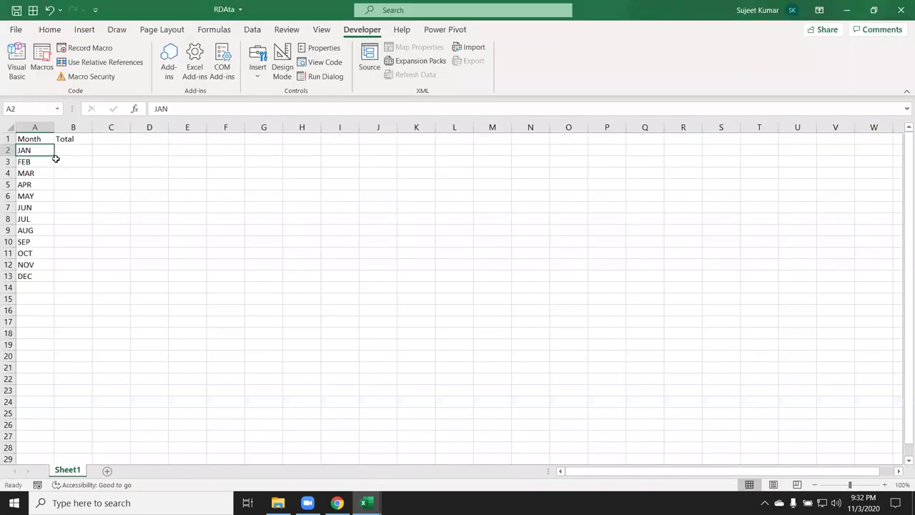
key(alt+F11)
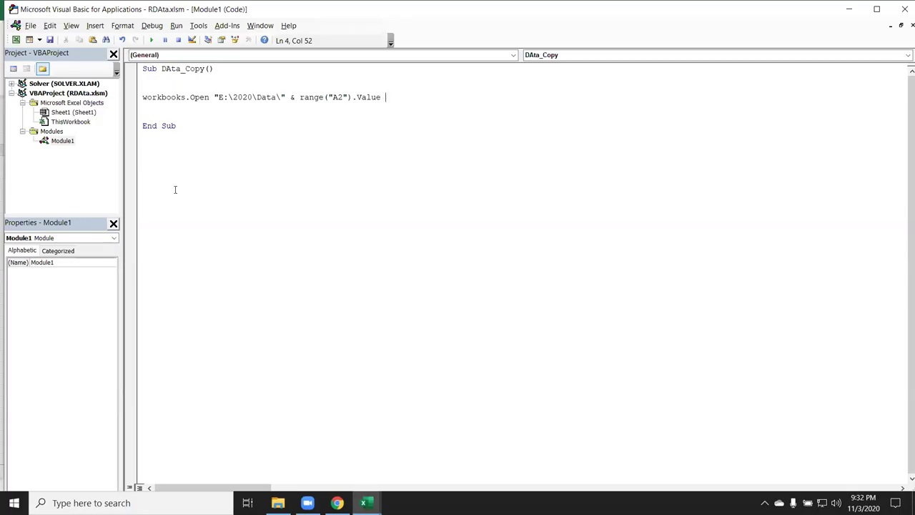
text(&")
text(.xlsx)
key(Return)
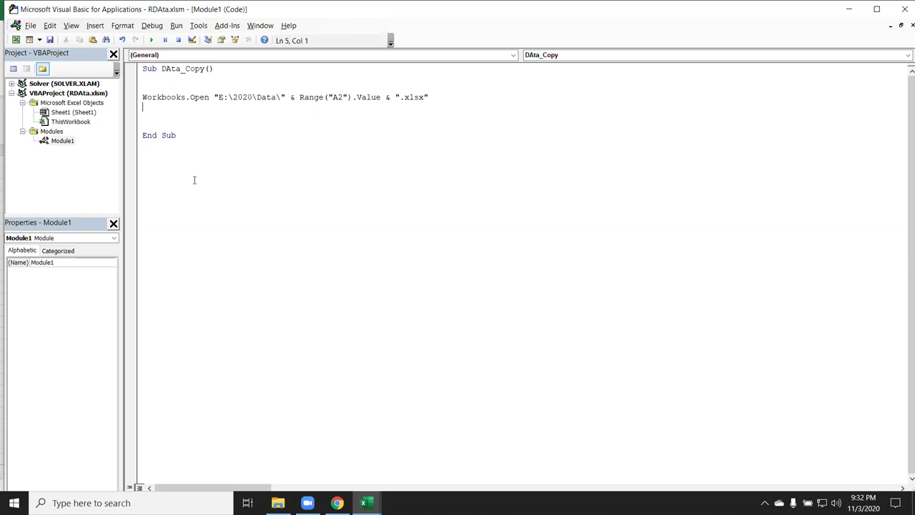
text(a)
text(ct)
key(BackSpace)
key(BackSpace)
key(BackSpace)
Step: Check cells B2 and A3 on the RDAta sheet
key(alt+F11)
click(64, 150)
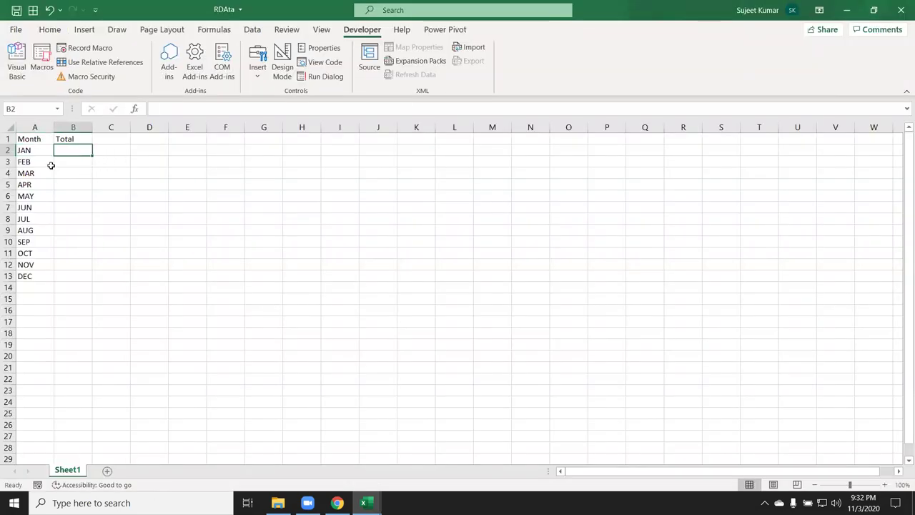
click(50, 158)
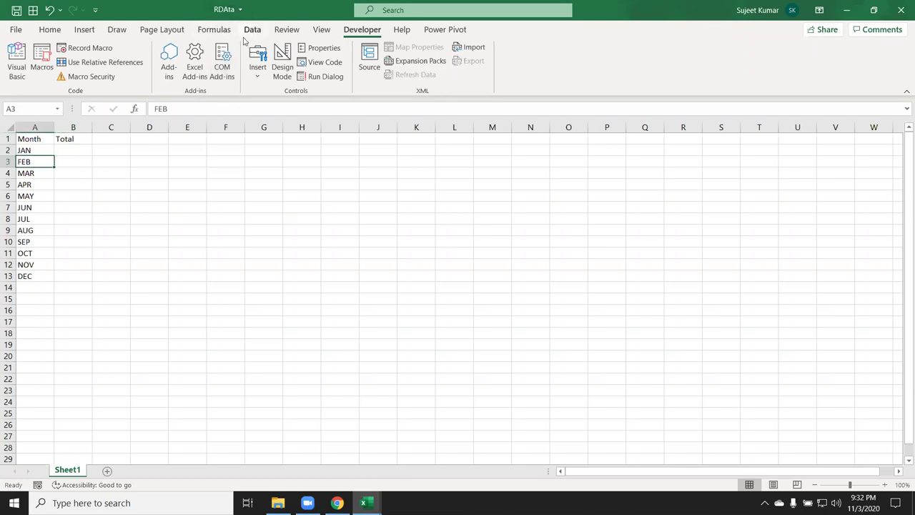
key(alt+F11)
Step: Add the line Workbooks("RData.xlsm").Sheets(1).Range("B2").Value = Application.WorksheetFunction.Sum
text(workbooks)
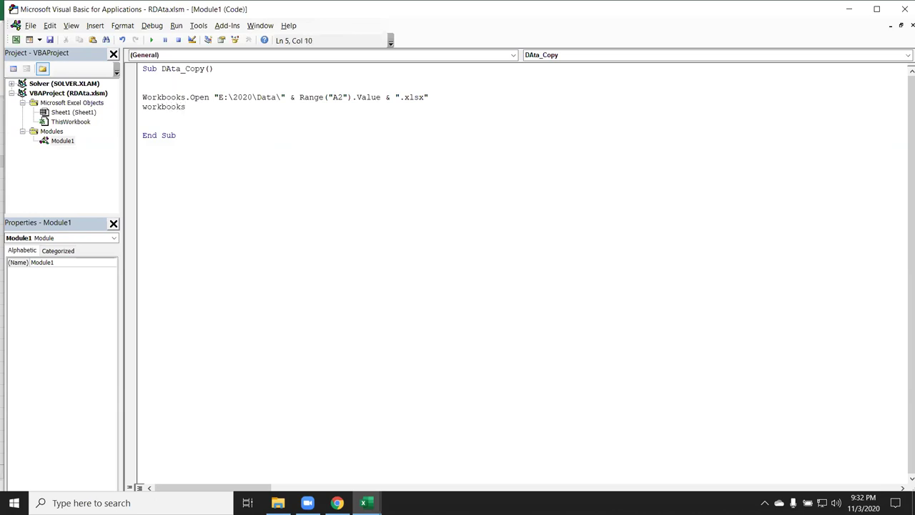
text(("RData)
text(.xlsx)
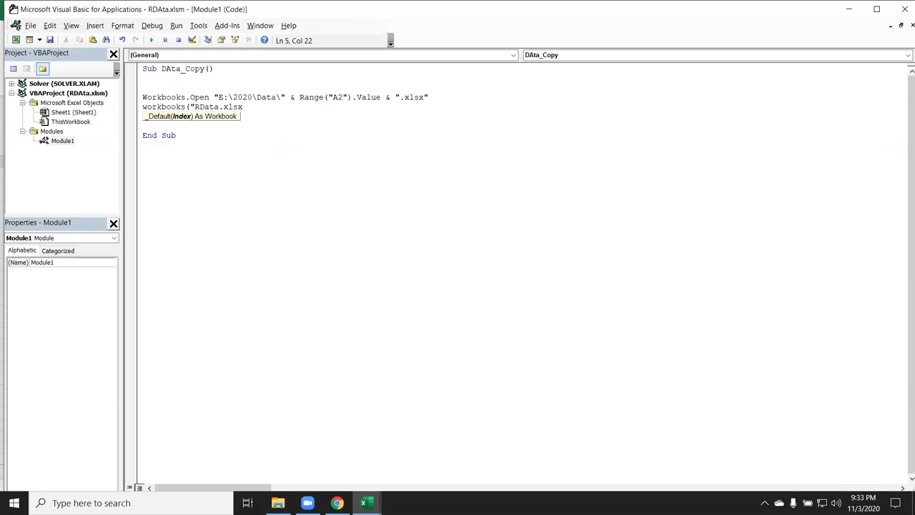
key(BackSpace)
text(m")
text().s)
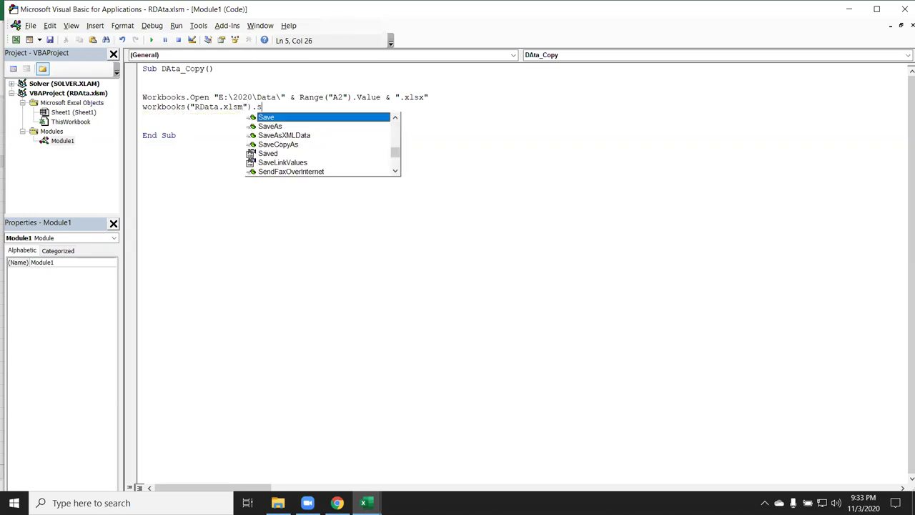
text(heets)
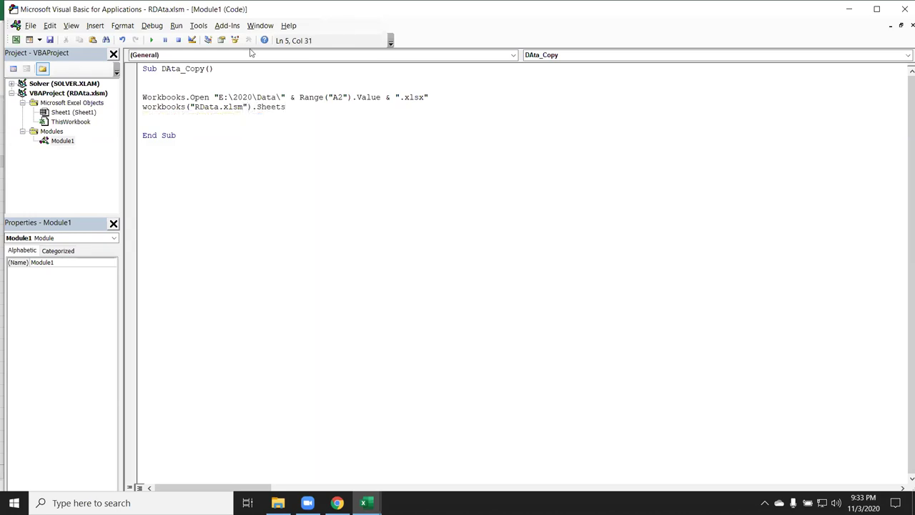
text((1))
text(.range)
text(("B2").v)
text(alue = ra)
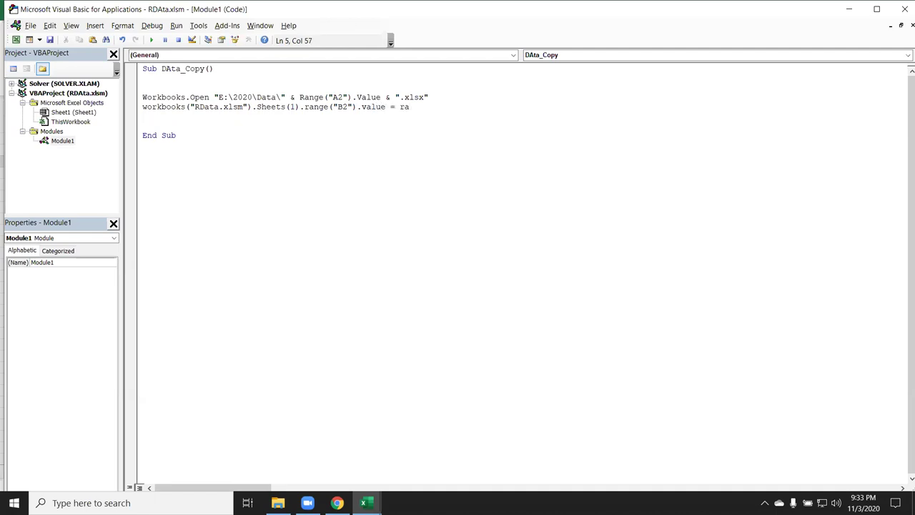
key(BackSpace)
key(BackSpace)
text(application.wo)
key(Down)
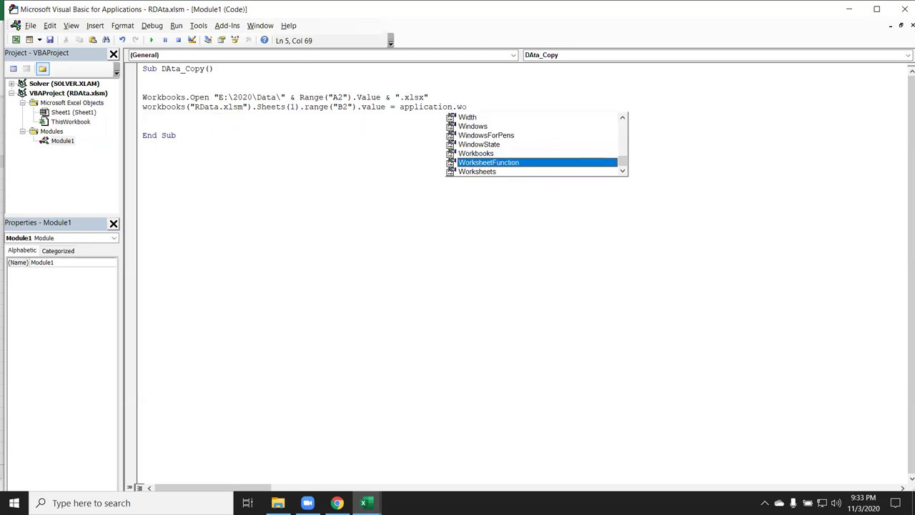
key(Tab)
text(.sum)
key(Tab)
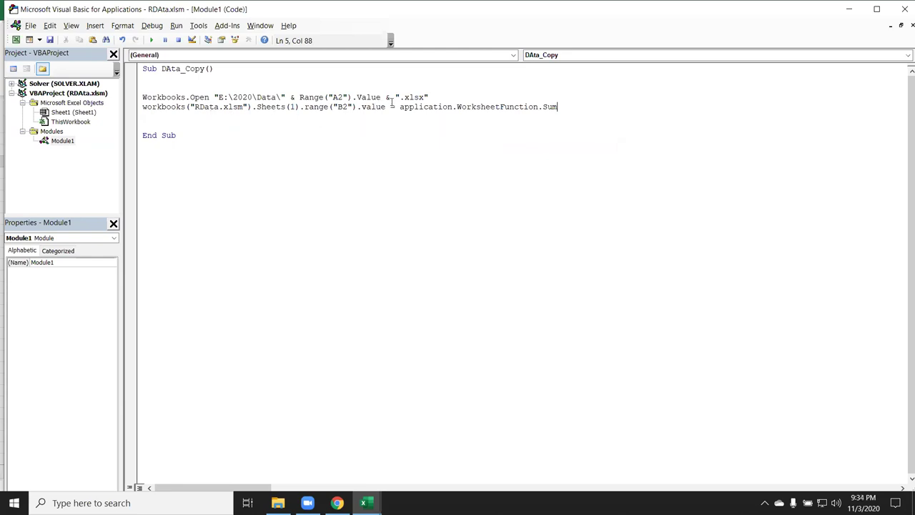
click(395, 107)
Step: Complete the Sum call as WorksheetFunction.Sum(Range("B:B")) on line 5
click(254, 118)
text(len)
text(()
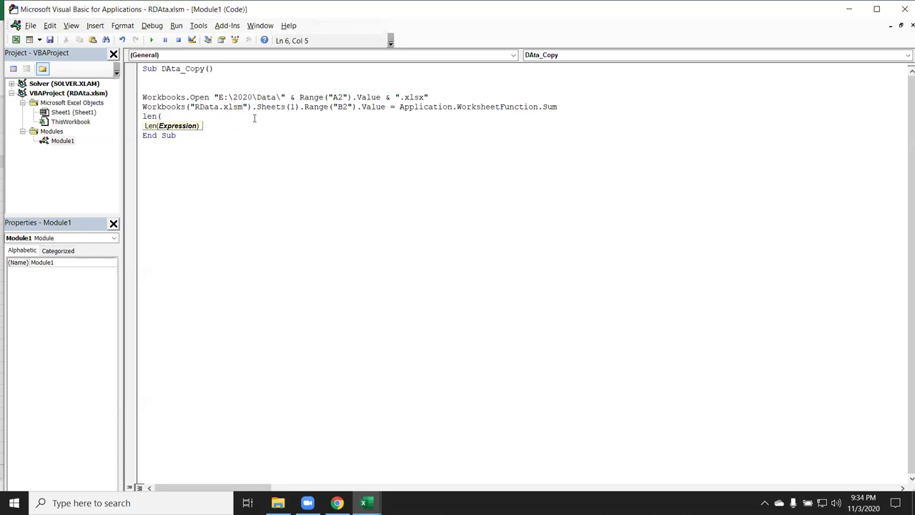
key(BackSpace)
key(BackSpace)
key(BackSpace)
key(BackSpace)
text(m)
text(id)
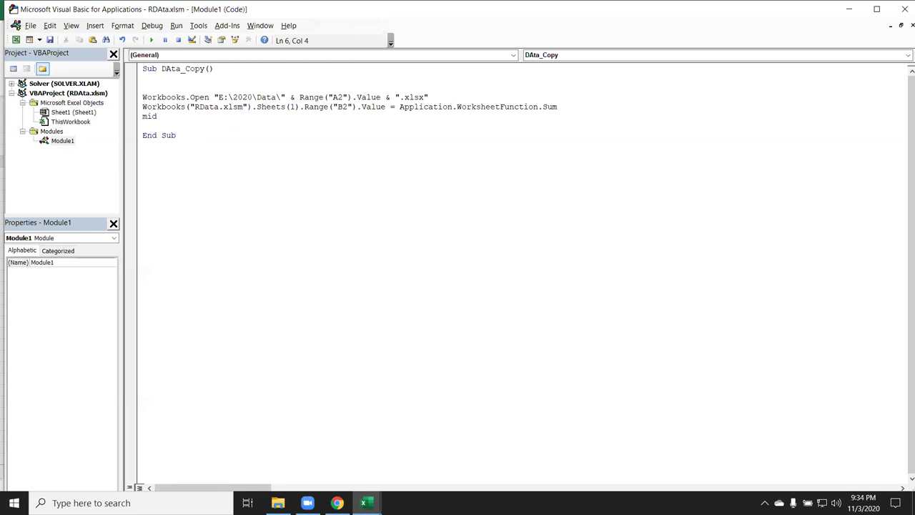
text(()
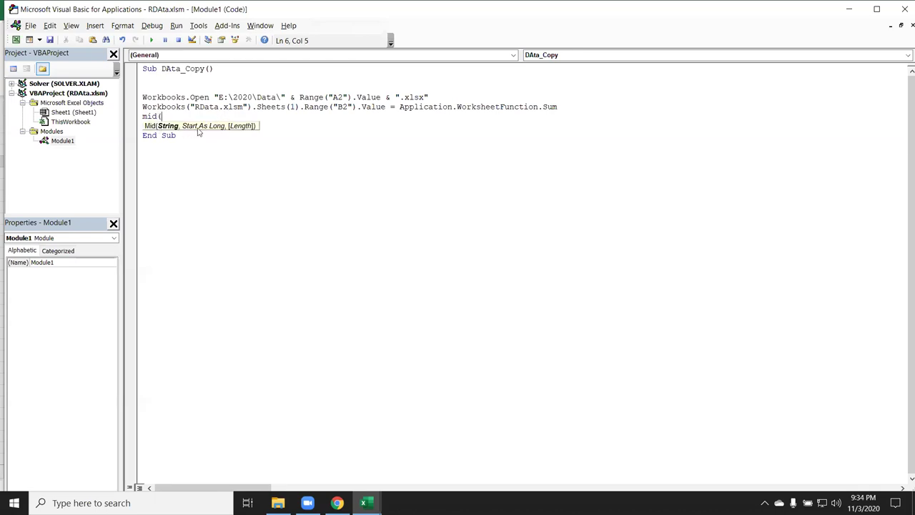
key(BackSpace)
key(BackSpace)
key(BackSpace)
key(BackSpace)
text(sum()
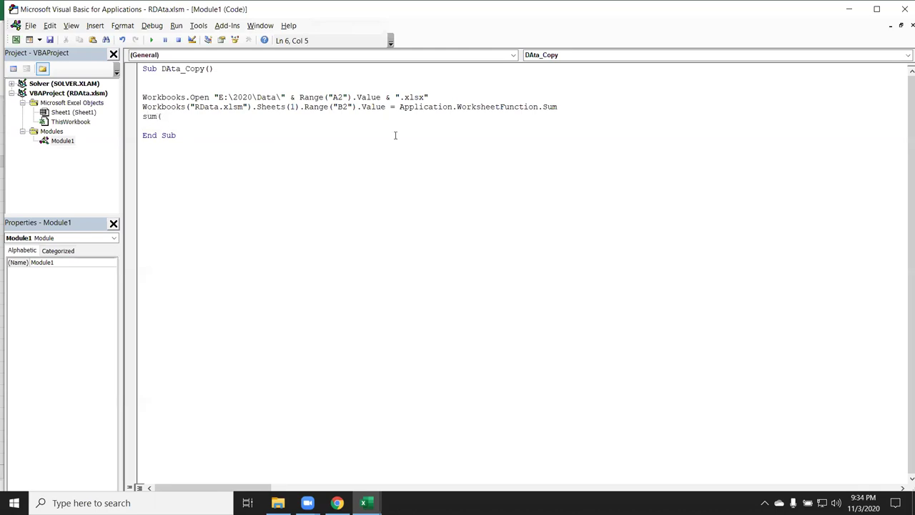
key(BackSpace)
key(BackSpace)
key(BackSpace)
key(BackSpace)
click(588, 109)
text((range(")
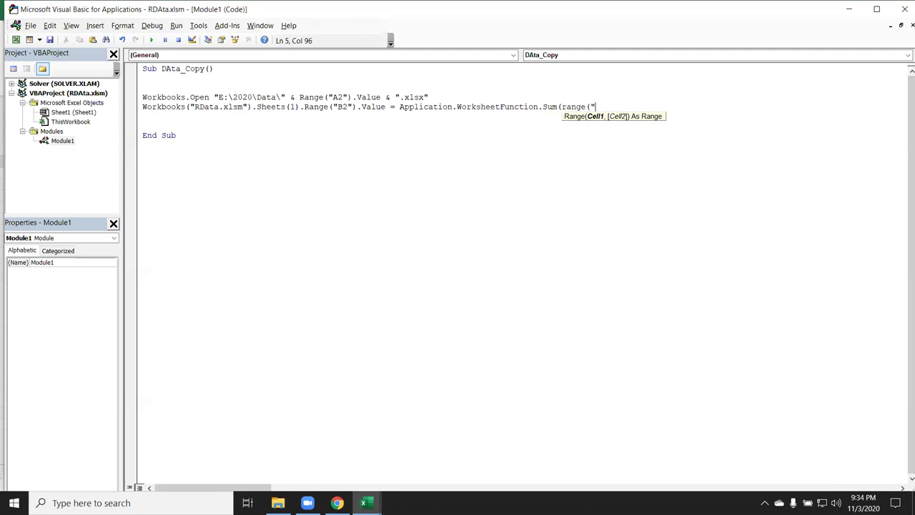
text(B:B"))
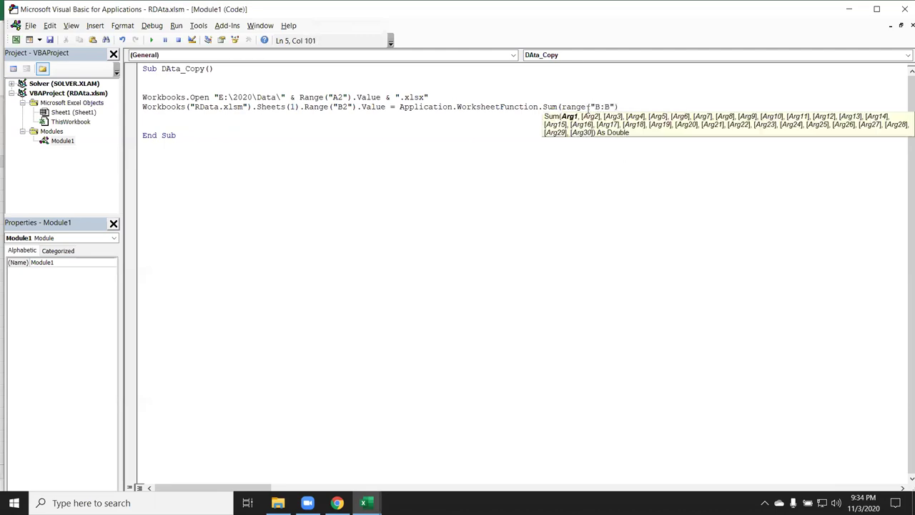
text())
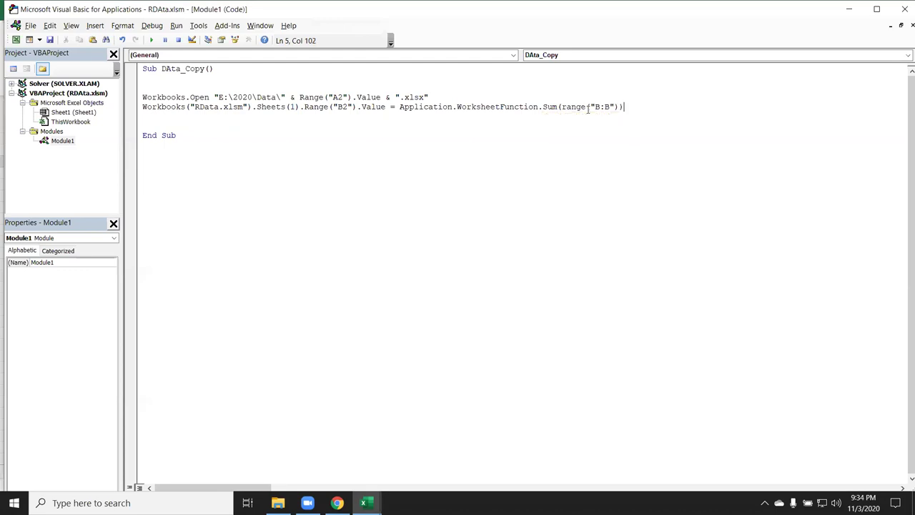
click(386, 127)
Step: Review the workbook and range references, then begin an activeworkbook.clo line below the Sum line
double_click(157, 106)
double_click(227, 107)
drag(565, 107, 619, 107)
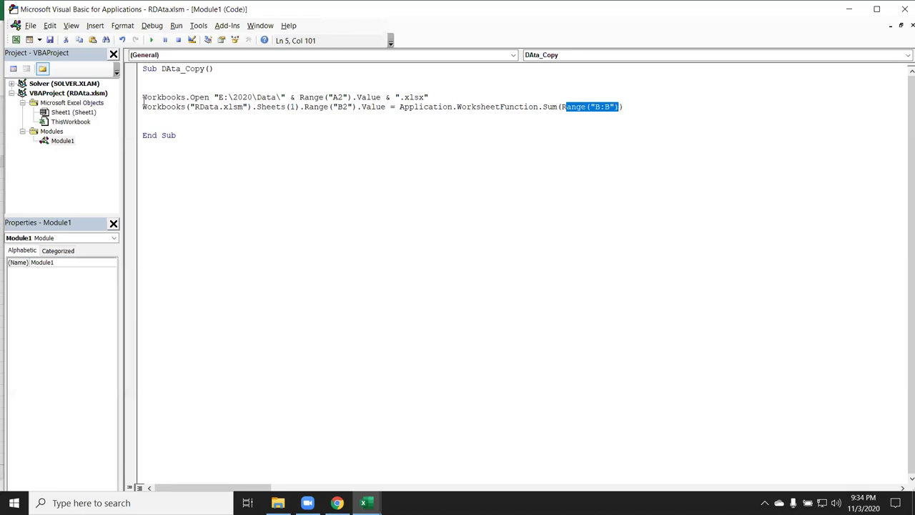
drag(142, 98, 430, 97)
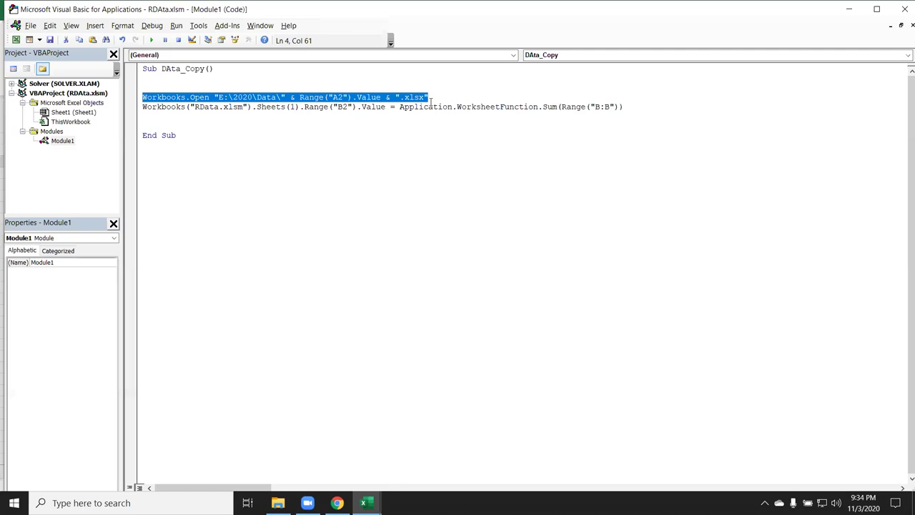
click(572, 107)
drag(572, 106, 609, 107)
click(424, 97)
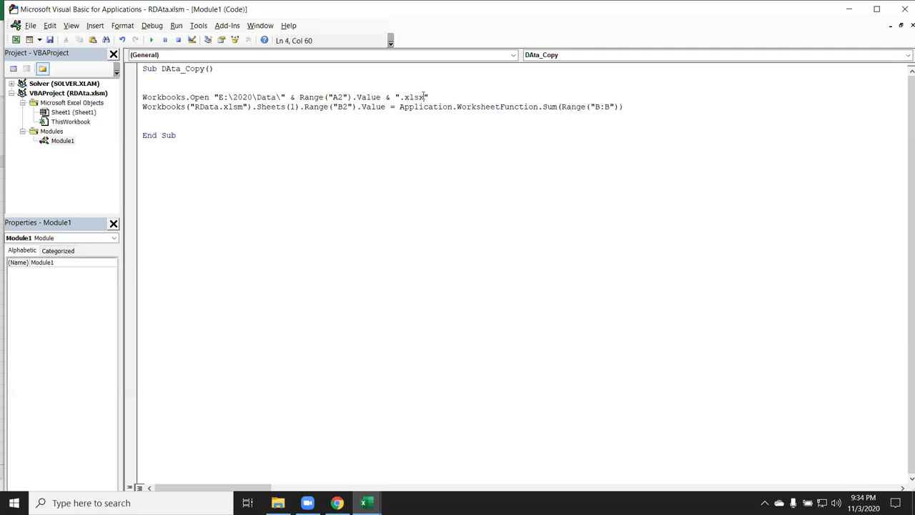
click(582, 106)
click(228, 118)
text(activeworkbook.clo)
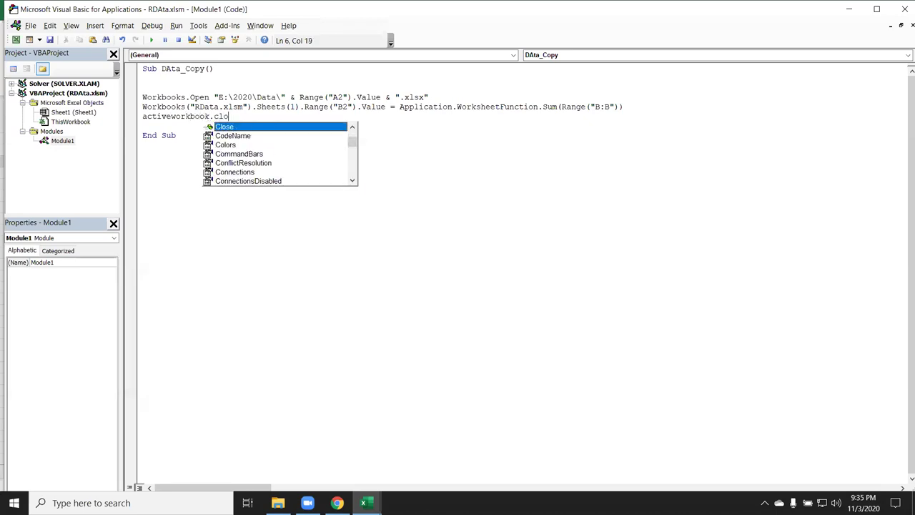
Step: Finish the line as ActiveWorkbook.Close False
key(Tab)
text(tr)
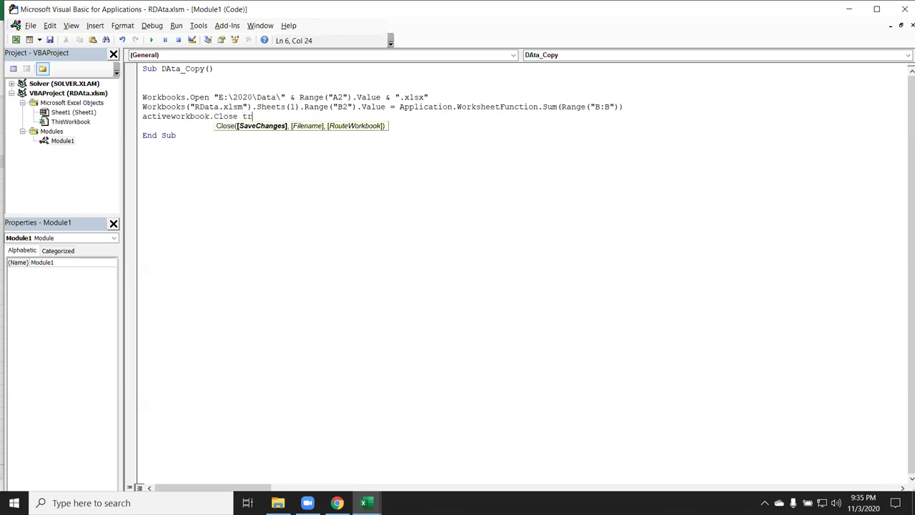
key(BackSpace)
key(BackSpace)
text(fa)
text(lse)
key(Return)
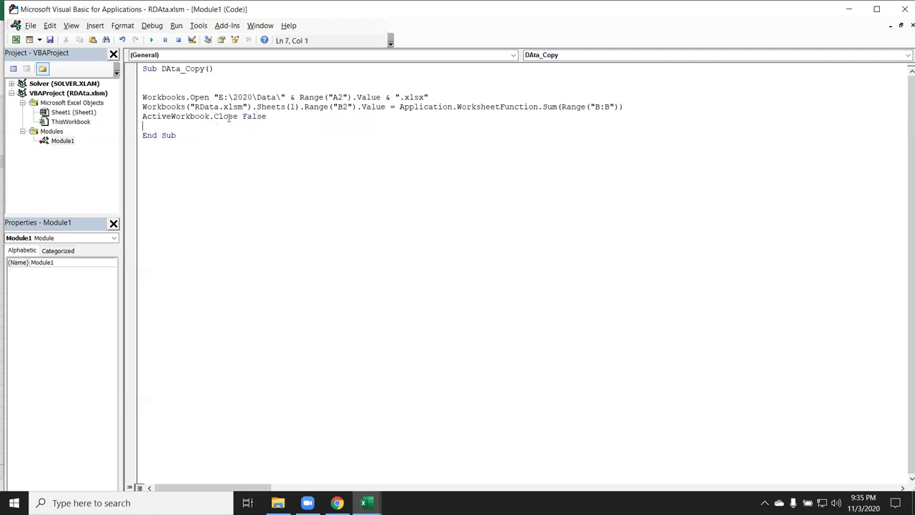
Step: Run the DAta_Copy macro and confirm B2 now shows 561
click(366, 503)
mouse_move(365, 502)
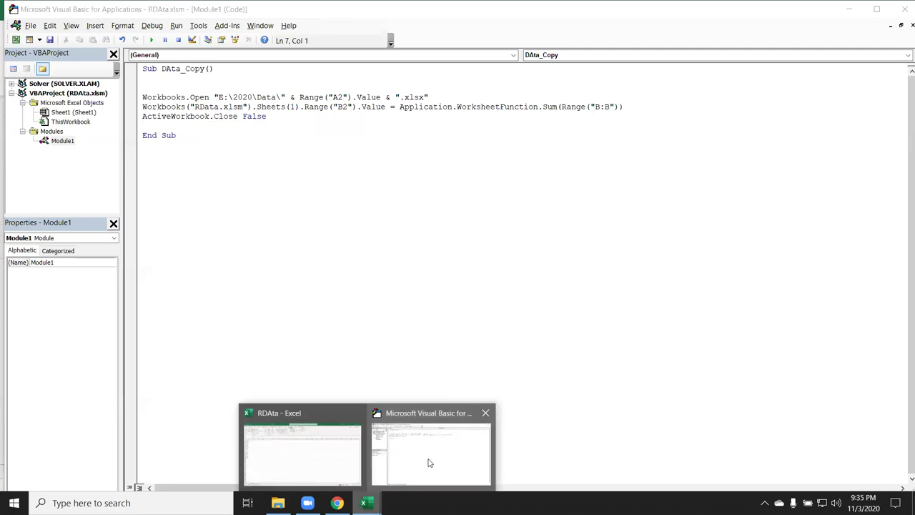
click(395, 463)
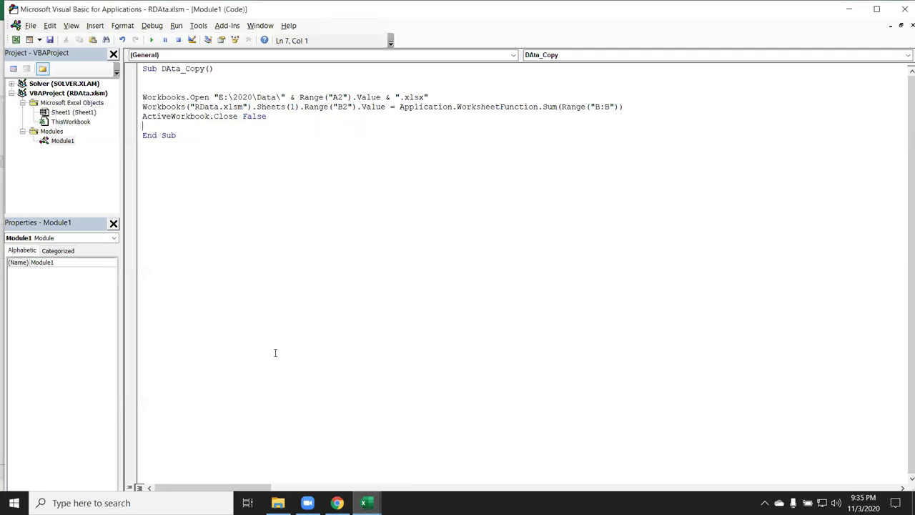
key(alt+F11)
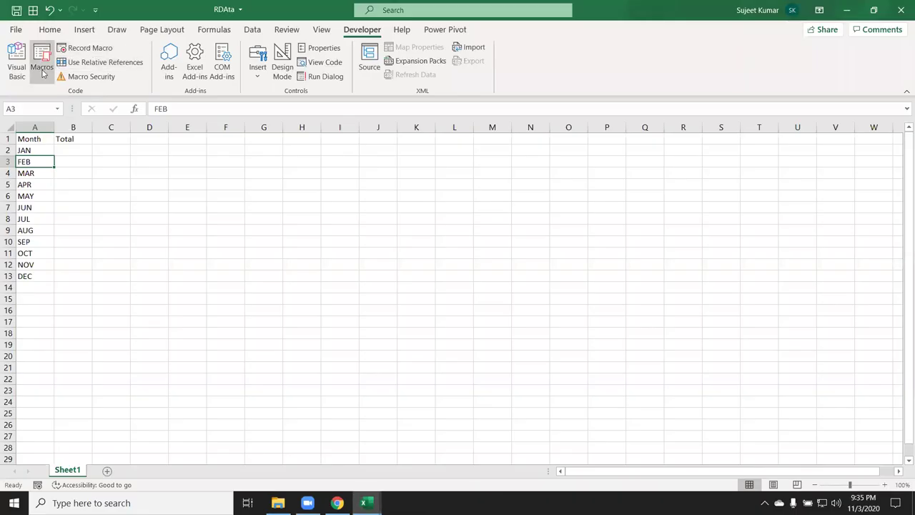
click(41, 57)
click(596, 148)
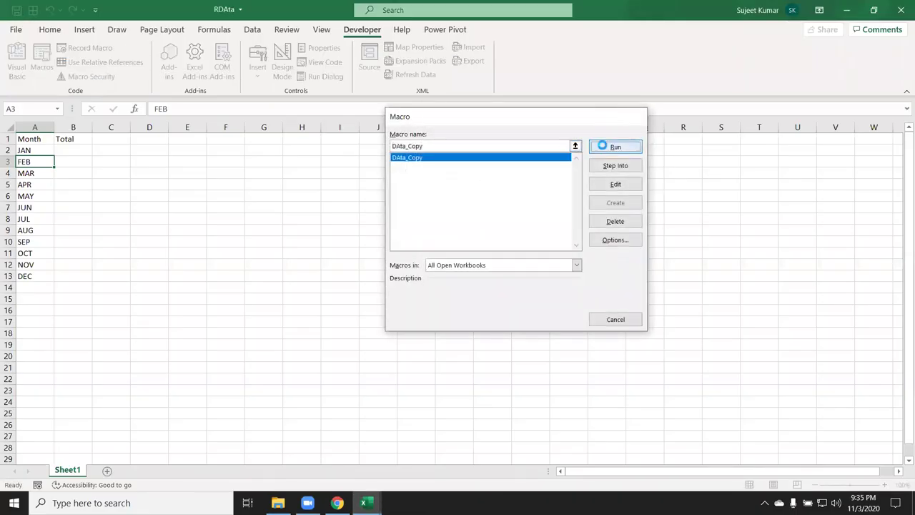
click(81, 150)
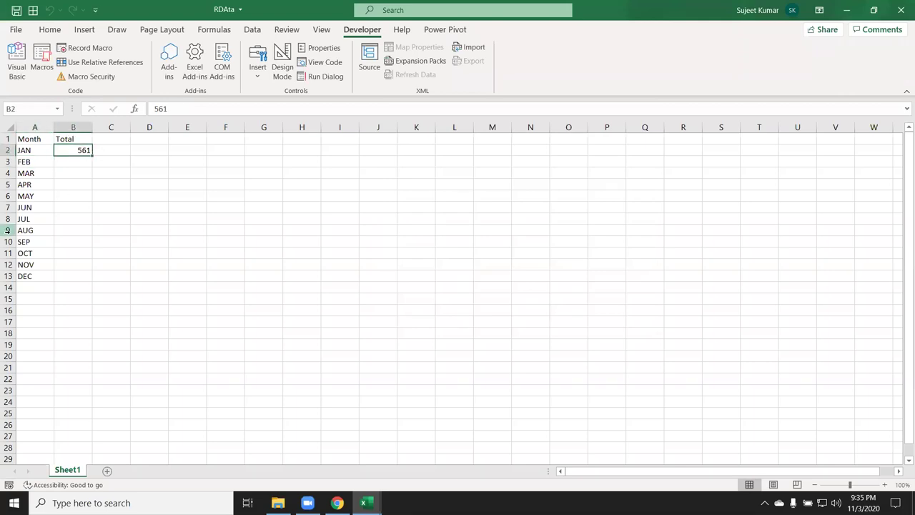
key(alt+F11)
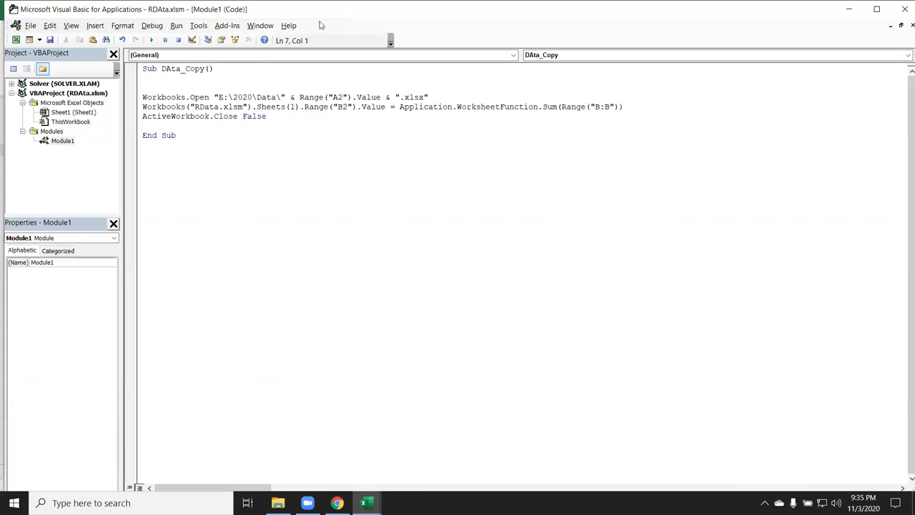
drag(166, 97, 207, 97)
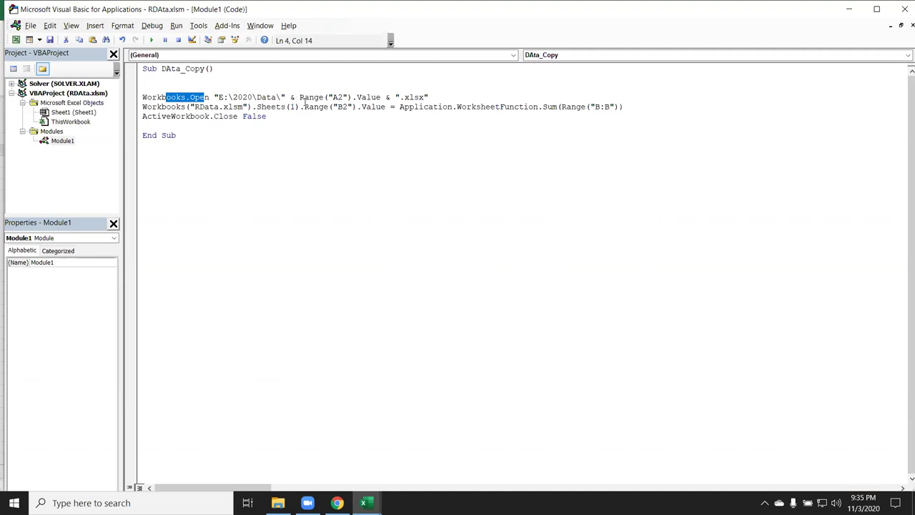
drag(300, 97, 380, 97)
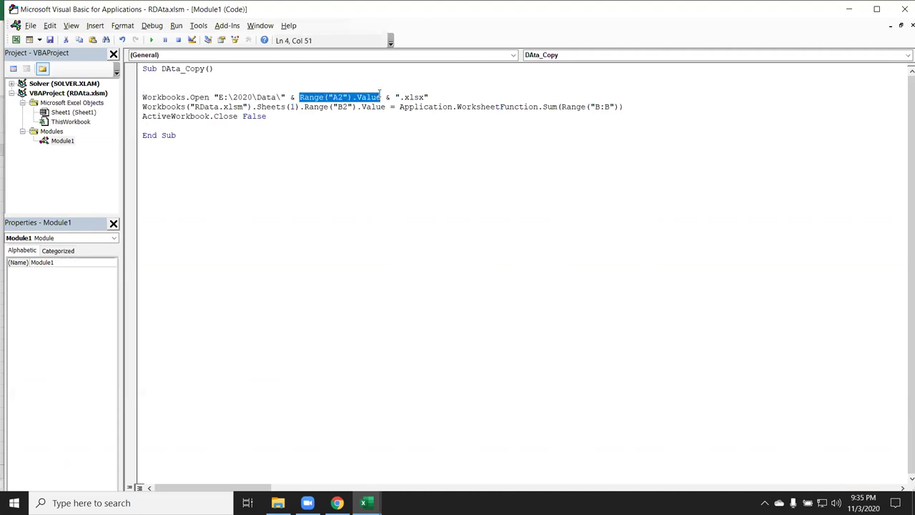
key(alt+F11)
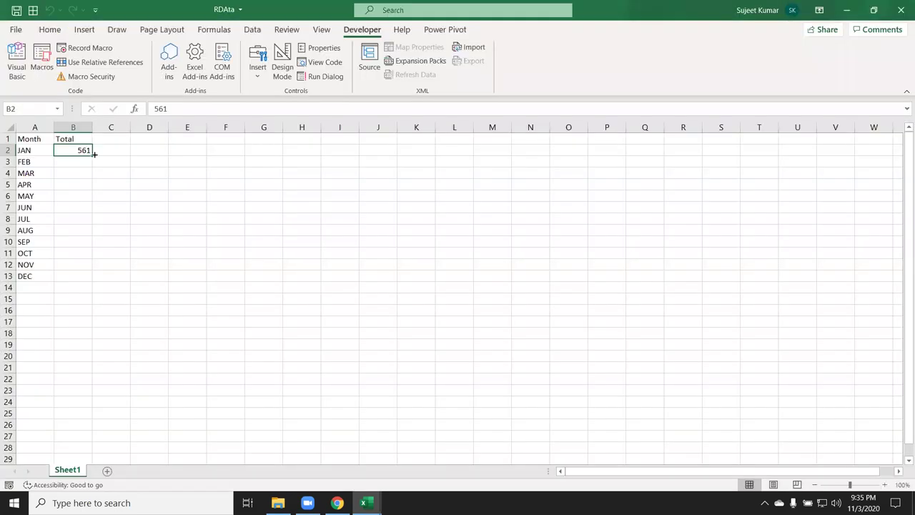
key(alt+F11)
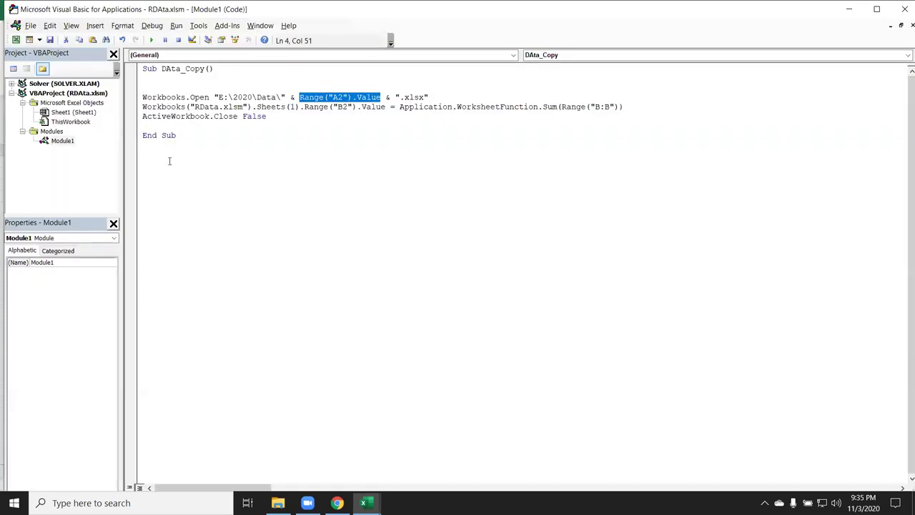
click(393, 100)
key(shift+Right)
key(shift+Right)
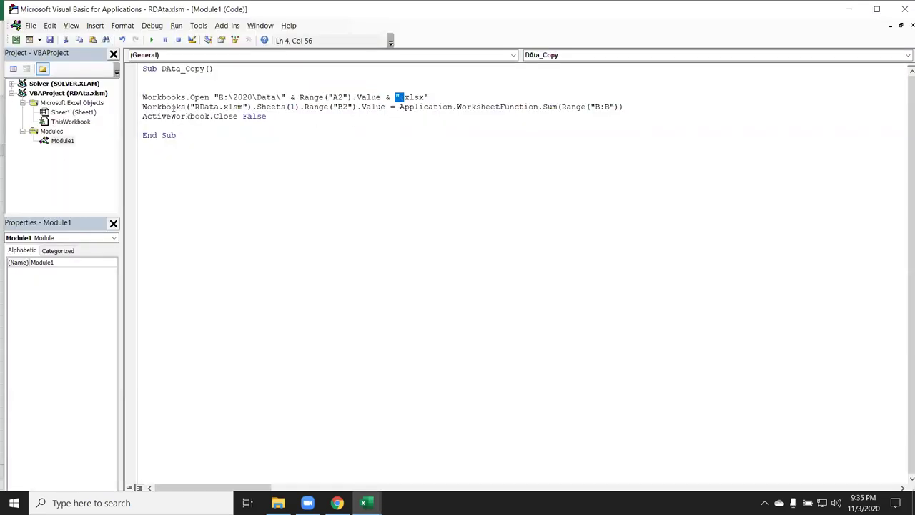
double_click(173, 107)
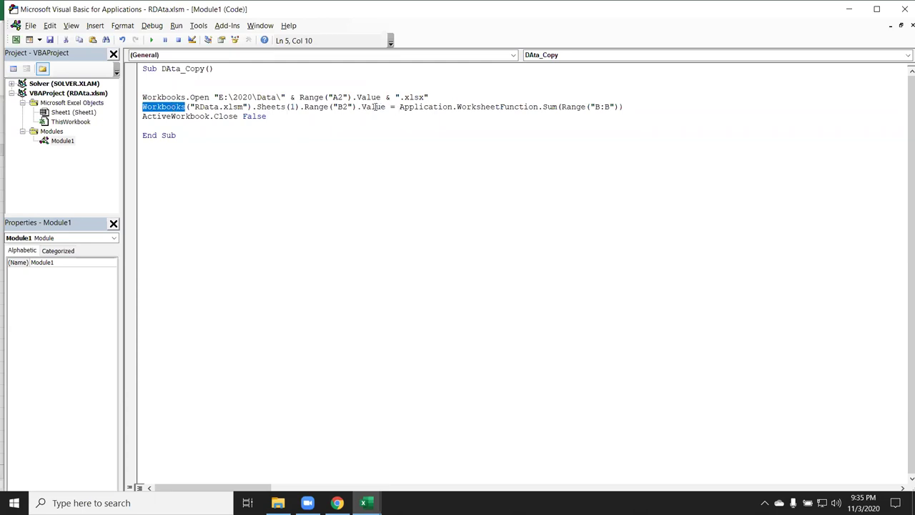
key(alt+F11)
click(38, 162)
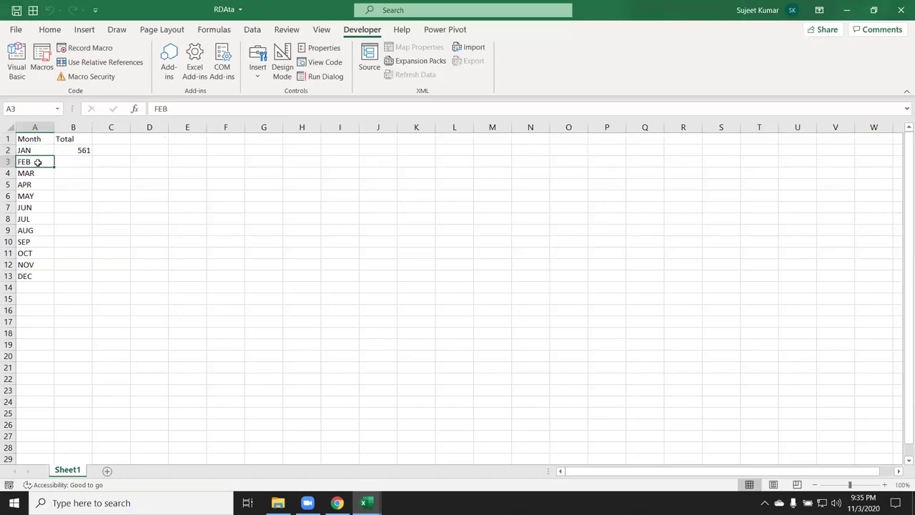
click(82, 162)
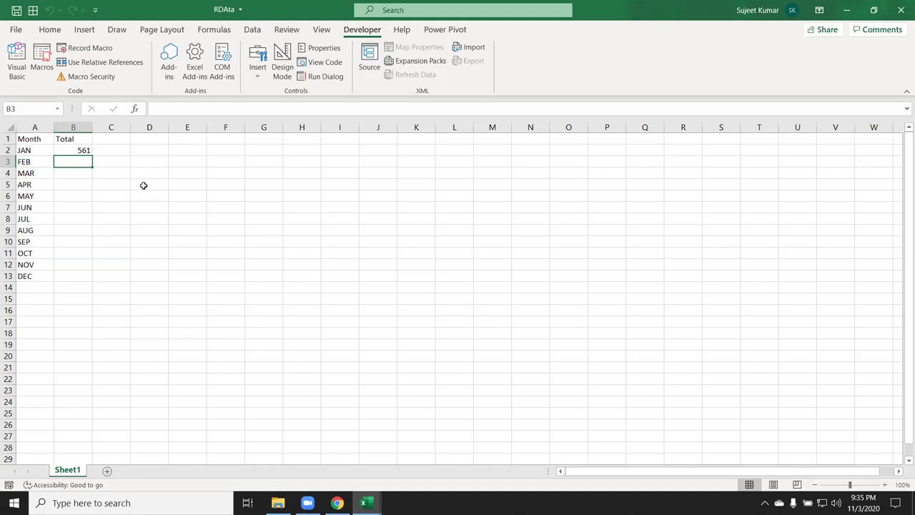
key(alt+F11)
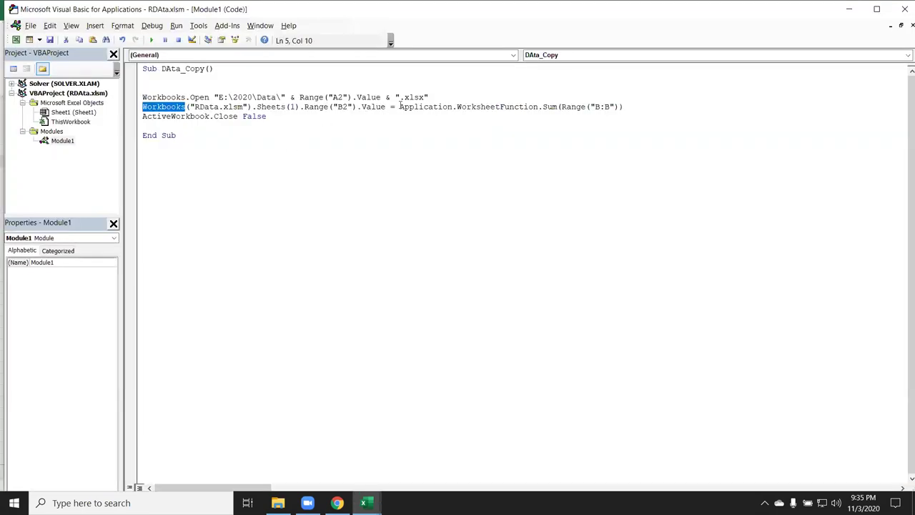
drag(400, 106, 629, 109)
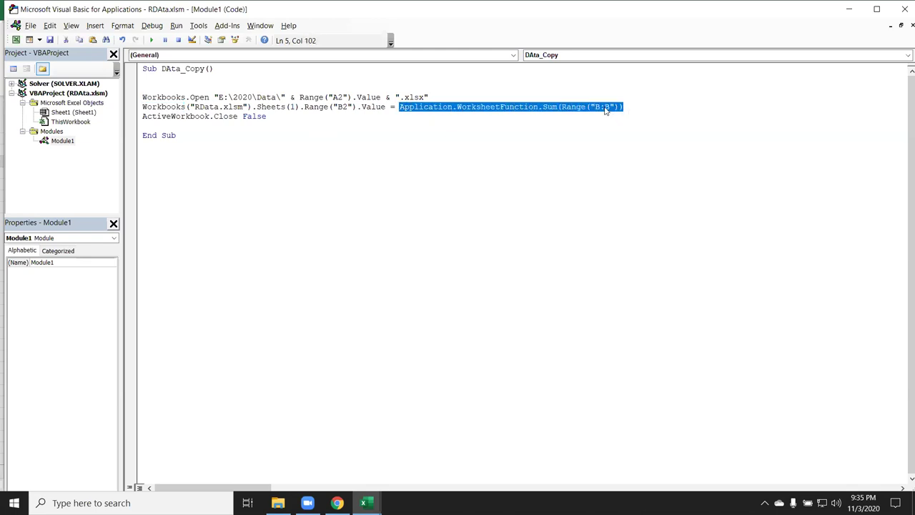
click(605, 108)
Step: Delete the 561 test total from cell B2 and go back to the DAta_Copy code
drag(450, 96, 166, 97)
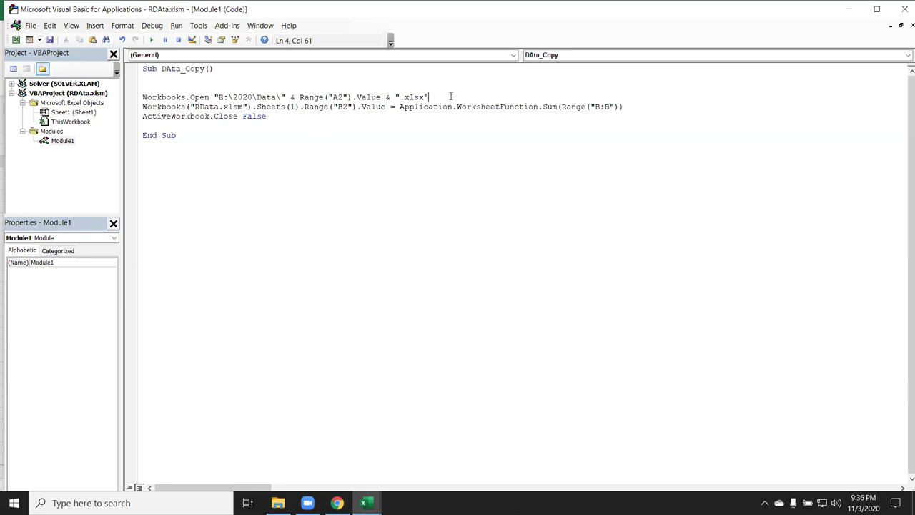
click(273, 125)
key(alt+F11)
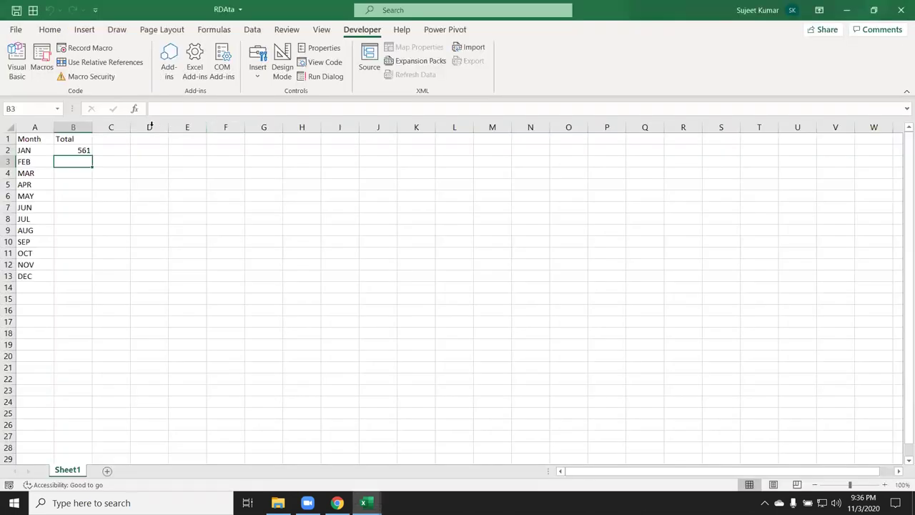
click(67, 148)
key(Delete)
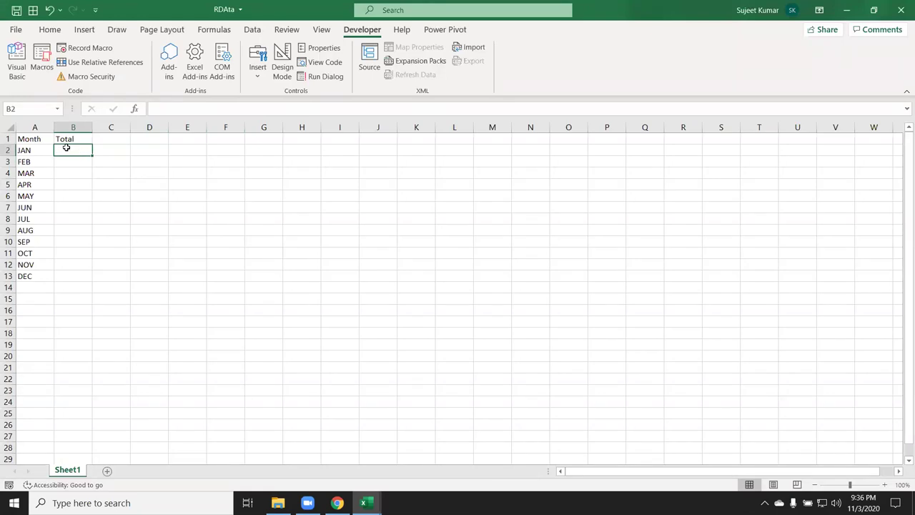
key(alt+F11)
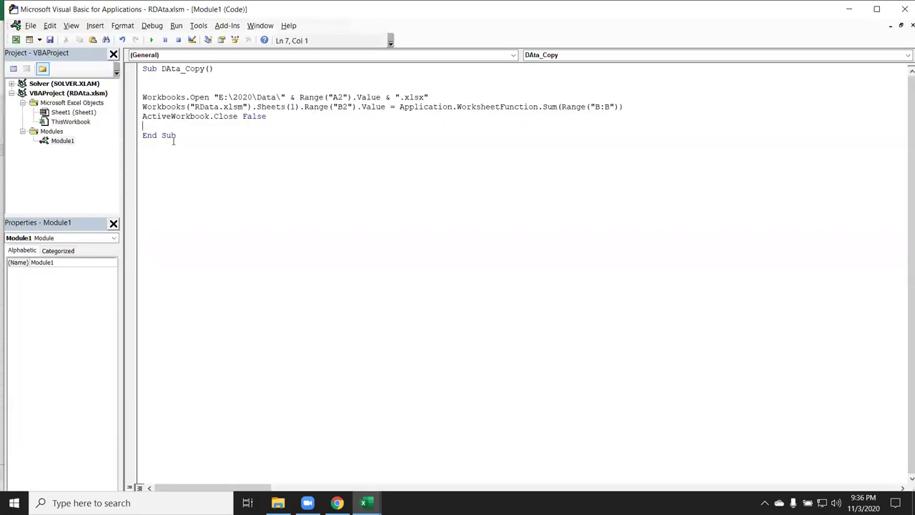
Step: Duplicate the three-line Workbooks.Open, sum and close block twice below the original
click(143, 154)
key(Up)
key(Up)
key(Up)
key(Up)
key(Up)
key(Up)
key(shift+End)
key(shift+Down)
key(shift+Down)
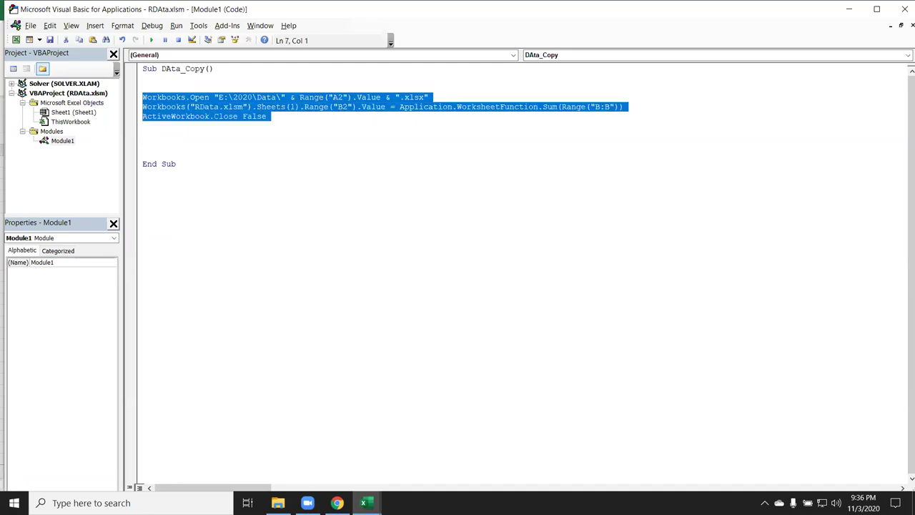
key(ctrl+c)
key(Down)
key(Down)
key(ctrl+v)
key(Down)
key(ctrl+v)
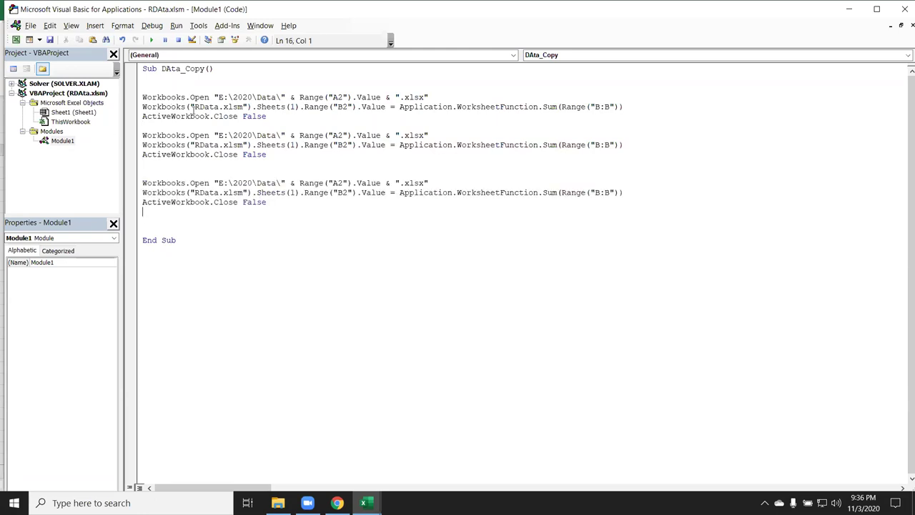
Step: Change the copied blocks' Range references from A2/B2 to row 3
click(345, 136)
key(BackSpace)
text(3)
click(348, 145)
key(BackSpace)
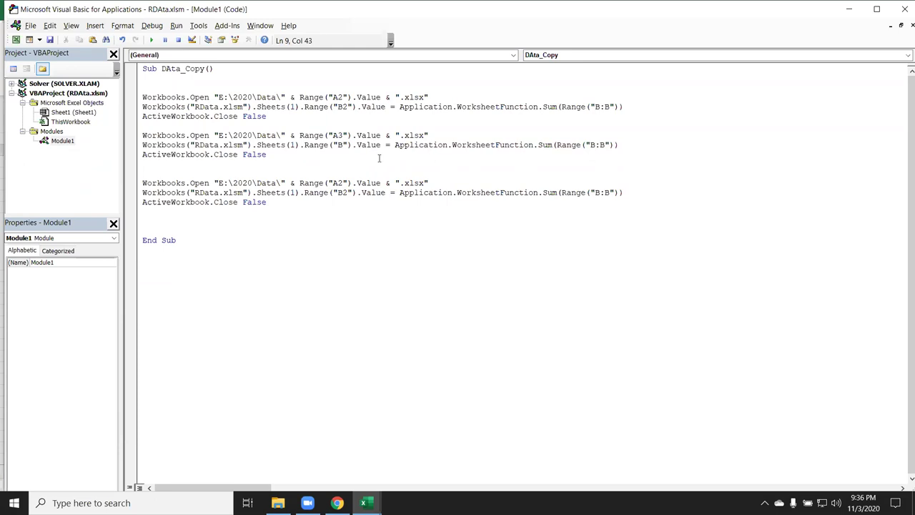
text(2)
click(343, 183)
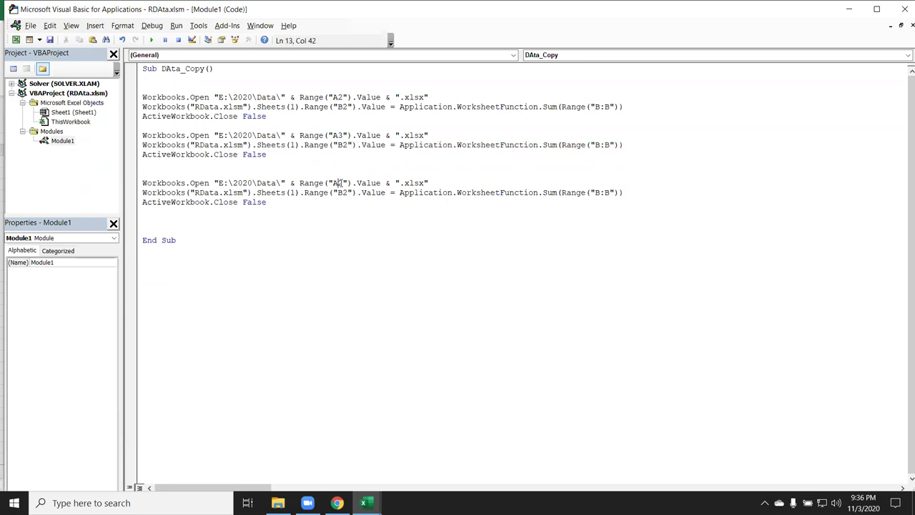
key(BackSpace)
text(3)
key(Delete)
text(3)
Step: Delete the two copied blocks and add an r=r+1 line above the remaining block
click(275, 220)
drag(267, 202, 141, 135)
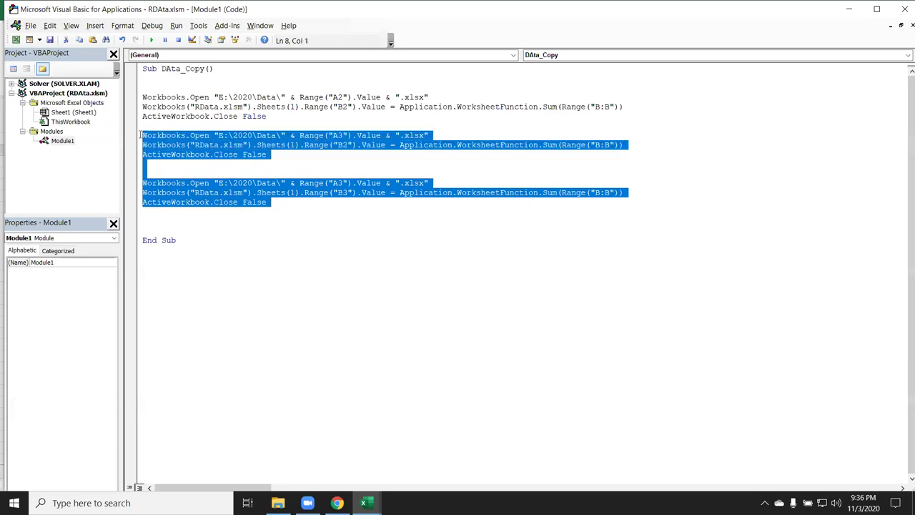
key(Delete)
key(Up)
key(Up)
key(Up)
key(Up)
key(Return)
click(143, 96)
text(r=r+1)
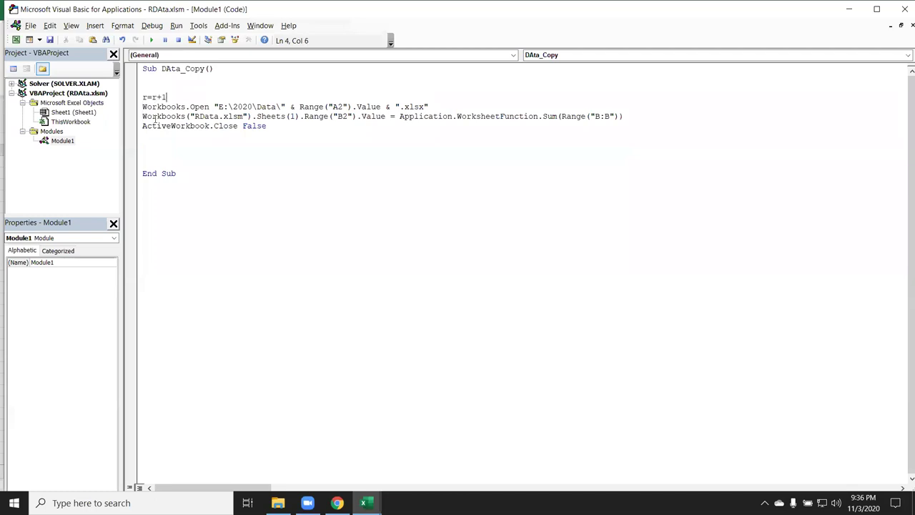
Step: Write r = 1 and r = r + 1 lines above the open–sum–close block
key(BackSpace)
key(BackSpace)
key(BackSpace)
text(r+)
key(BackSpace)
key(BackSpace)
text(1)
key(Return)
key(Return)
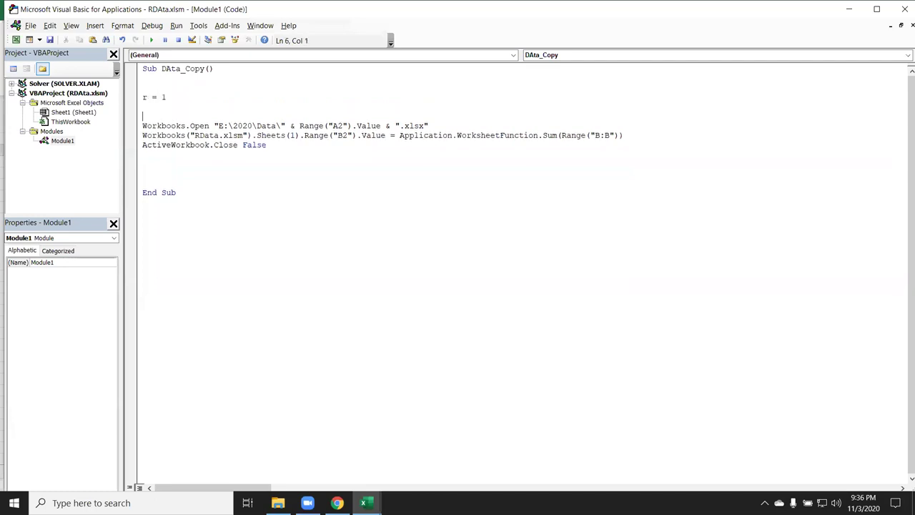
text(r=r)
text(+1)
click(225, 155)
Step: Replace Range("A2") with Range("A" & r) and Range("B2") with Range("B" & r)
click(337, 127)
key(Delete)
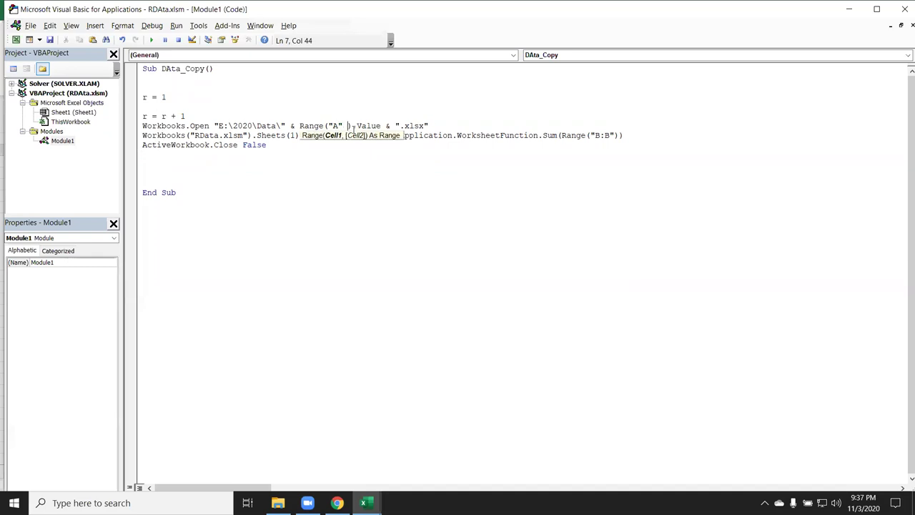
text(& r)
click(367, 154)
click(343, 135)
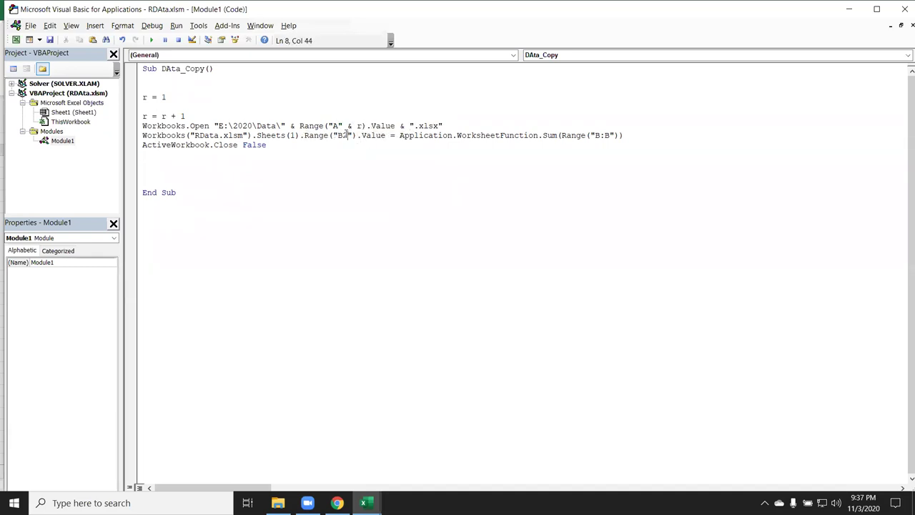
key(Delete)
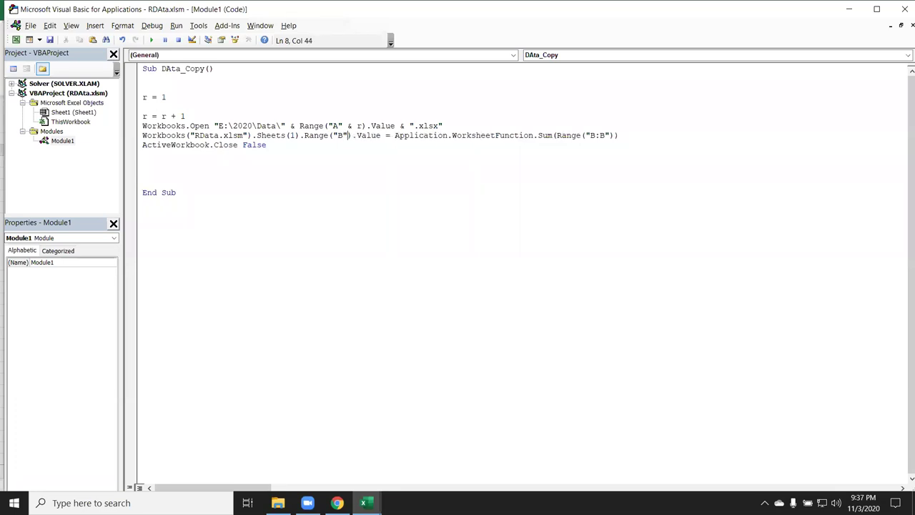
text(& r)
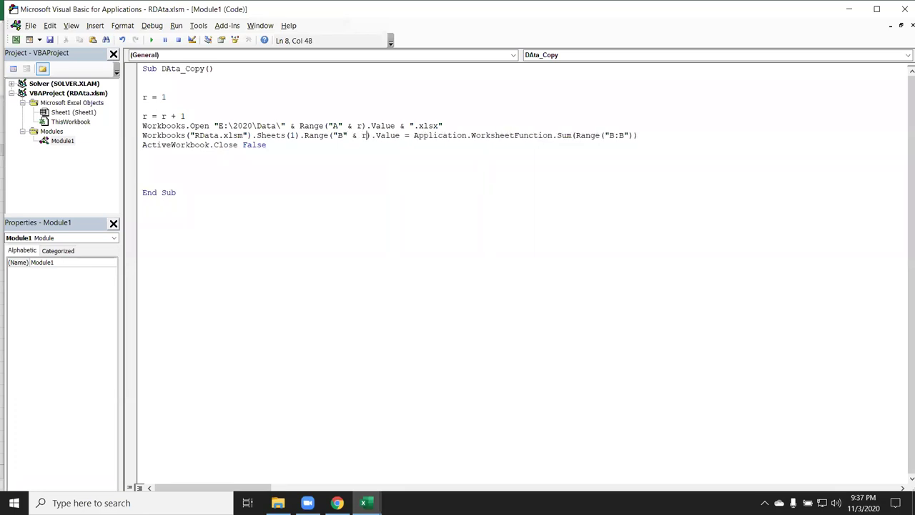
click(361, 143)
drag(144, 115, 245, 154)
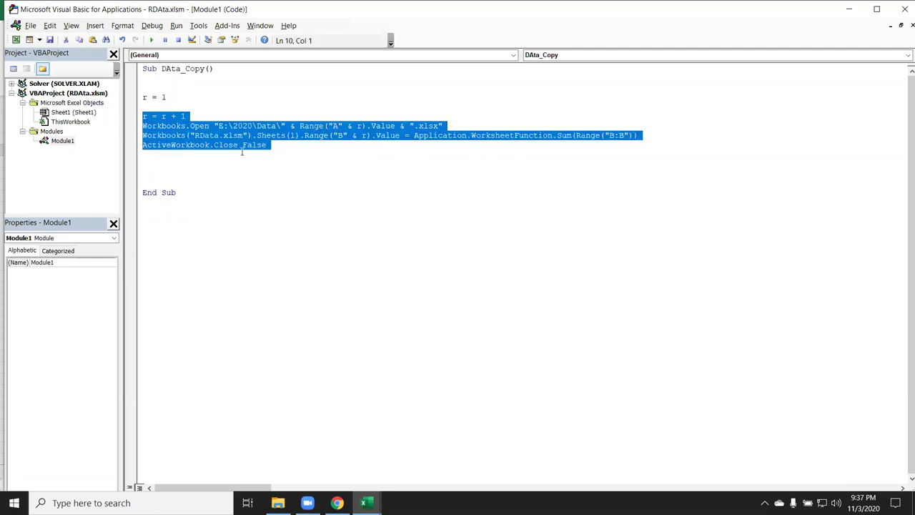
Step: Paste four more copies of the counter block, separated by blank lines
click(214, 164)
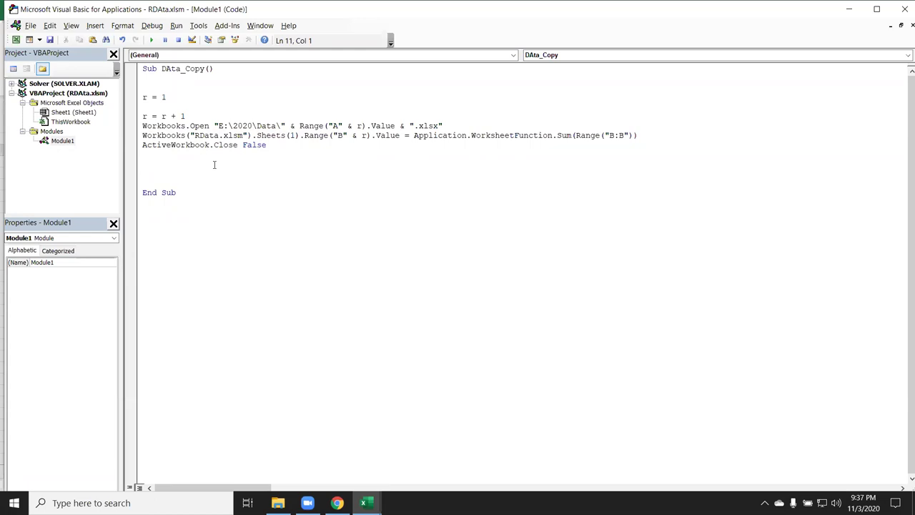
key(ctrl+v)
key(Return)
key(Return)
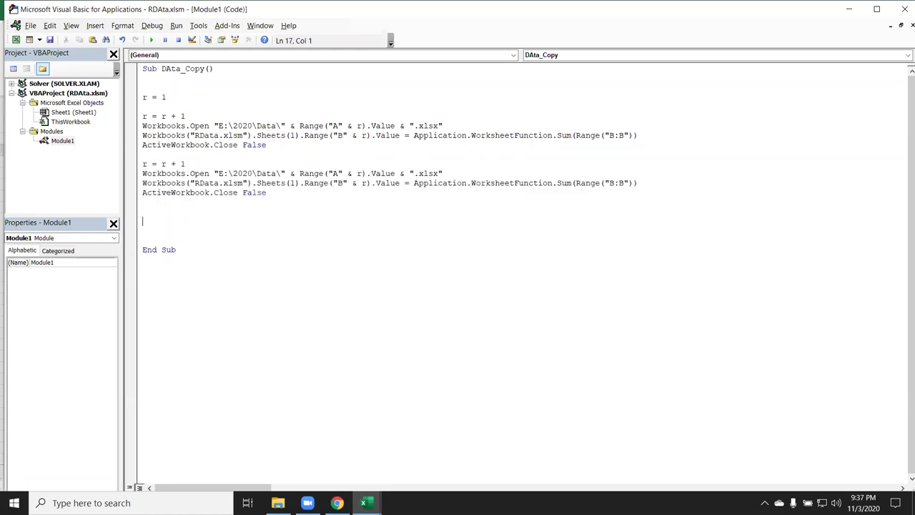
key(ctrl+v)
key(Return)
key(Return)
key(ctrl+v)
key(Return)
key(Return)
key(Return)
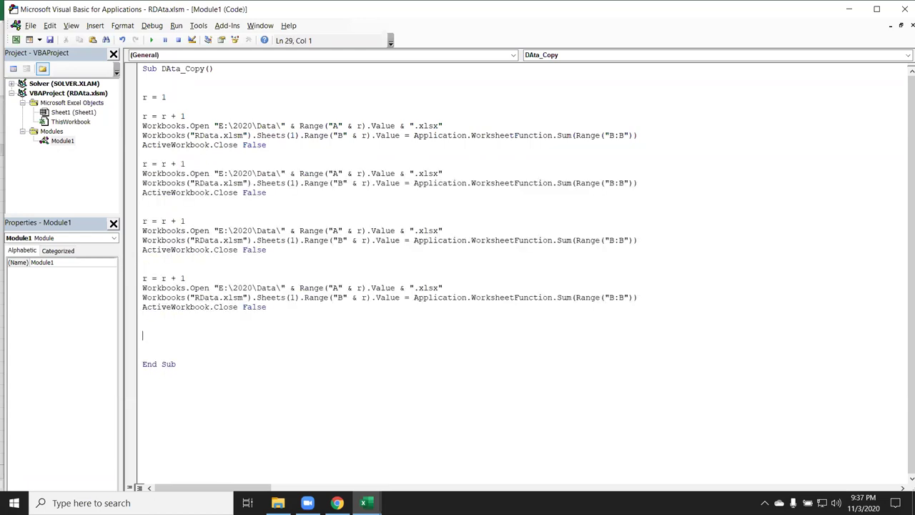
key(ctrl+v)
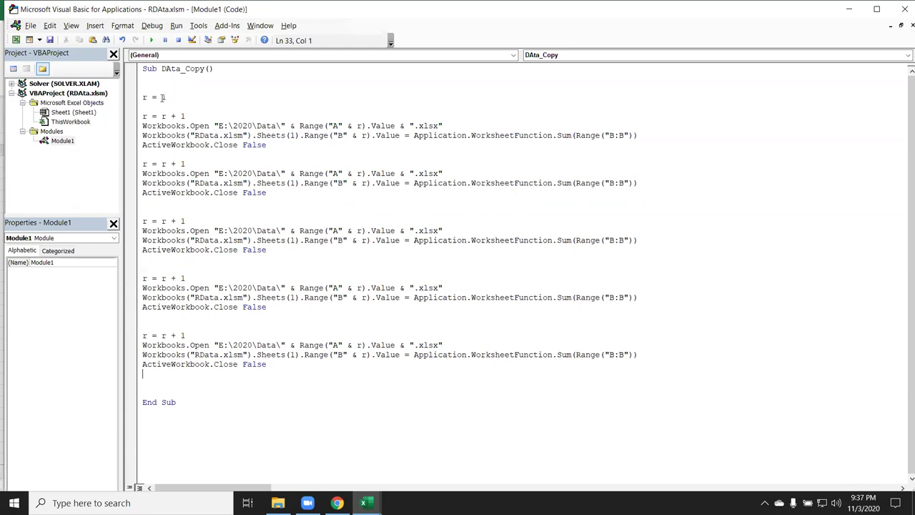
Step: Highlight r = 1 and the "A" & r reference, then begin stepping the macro with F8
mouse_move(167, 96)
mouse_down()
mouse_move(143, 98)
mouse_move(143, 116)
mouse_up()
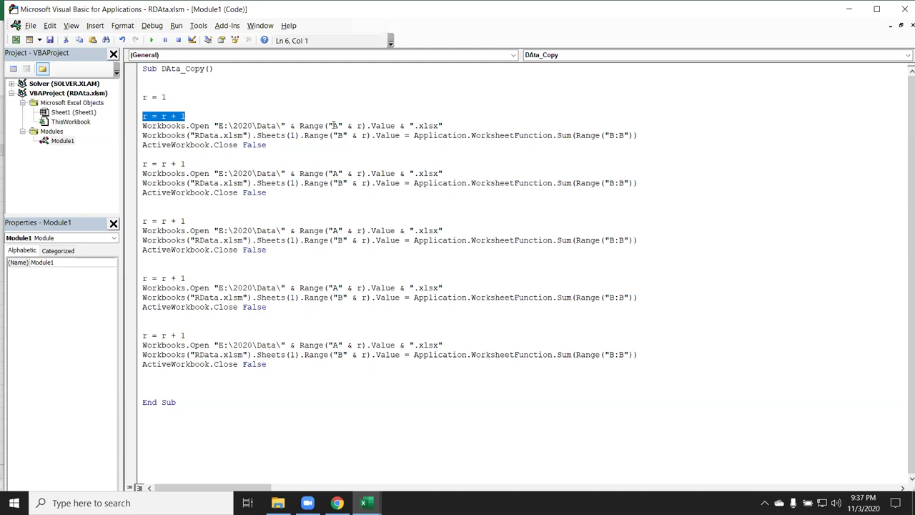
drag(332, 126, 366, 125)
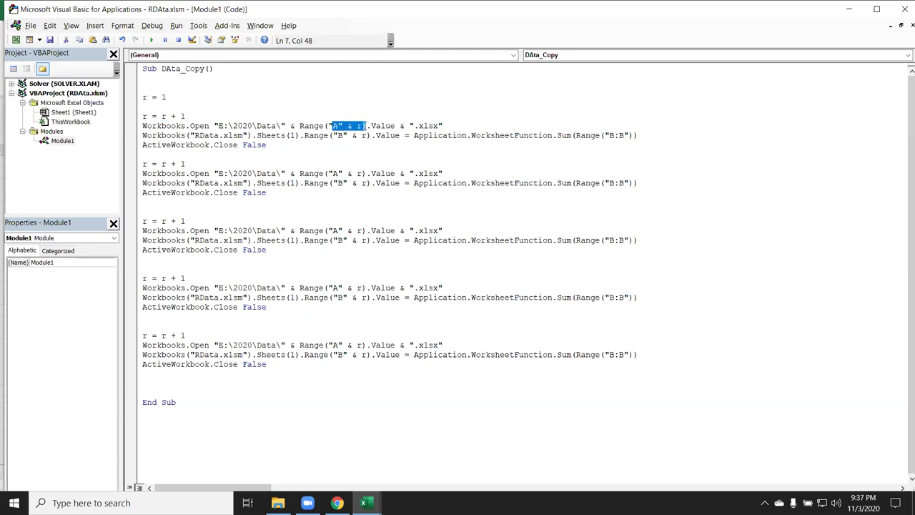
click(309, 126)
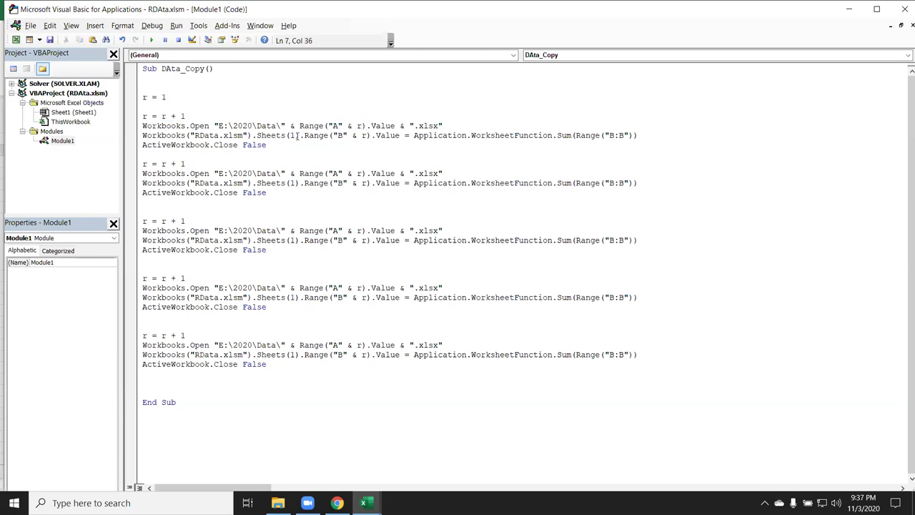
key(F8)
key(F8)
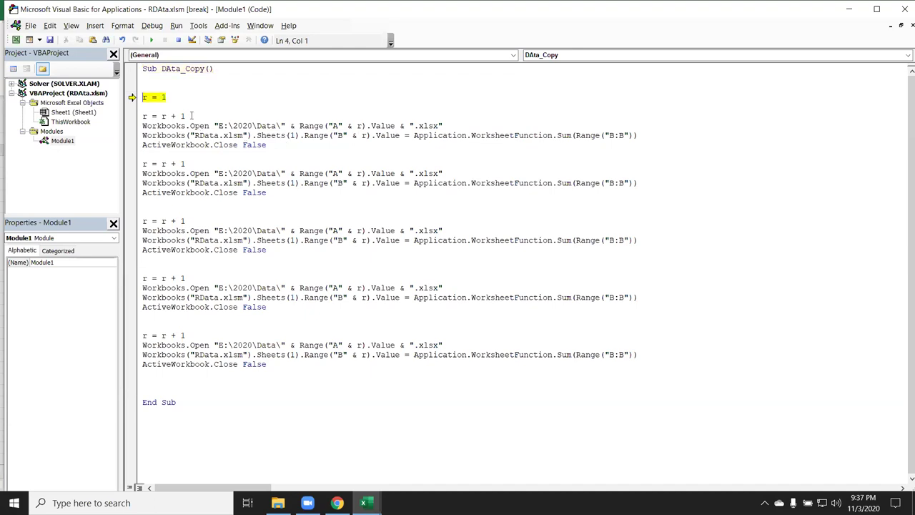
Step: Step through the first block, opening the JAN workbook and writing its total 581
mouse_move(146, 97)
key(F8)
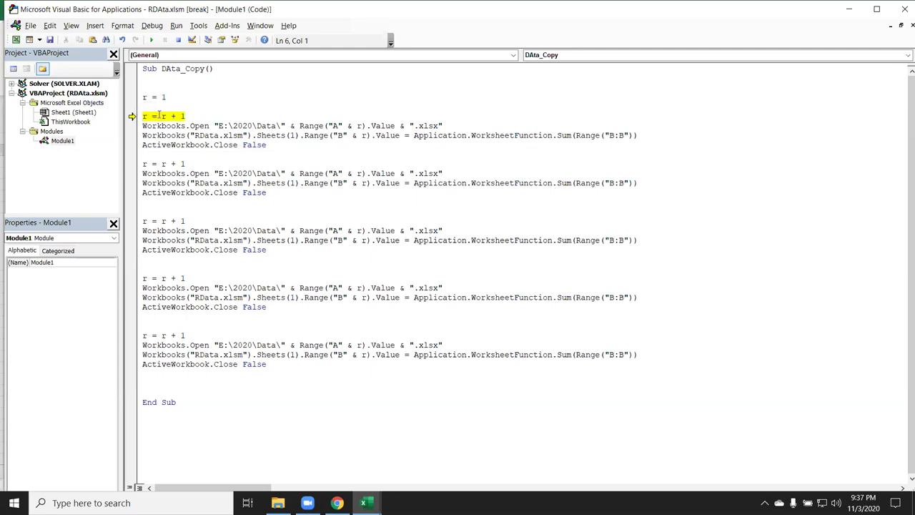
key(F8)
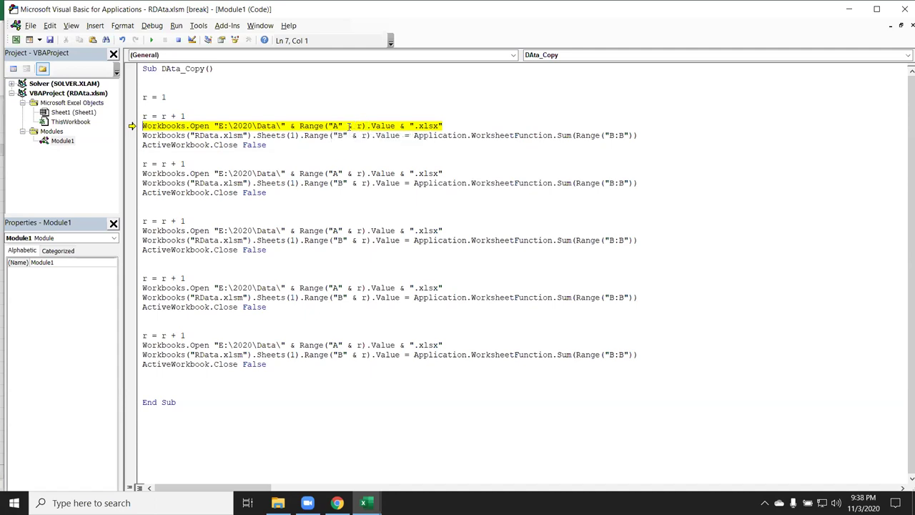
mouse_move(360, 126)
key(F8)
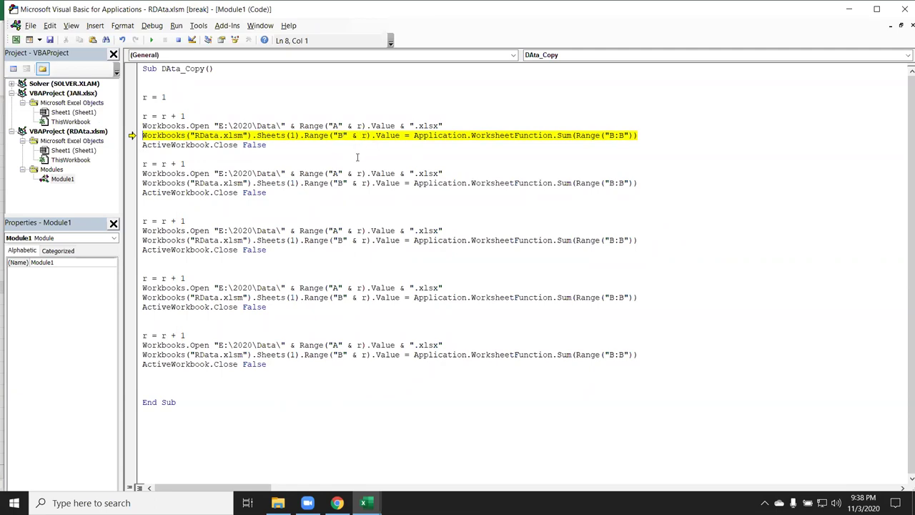
key(F8)
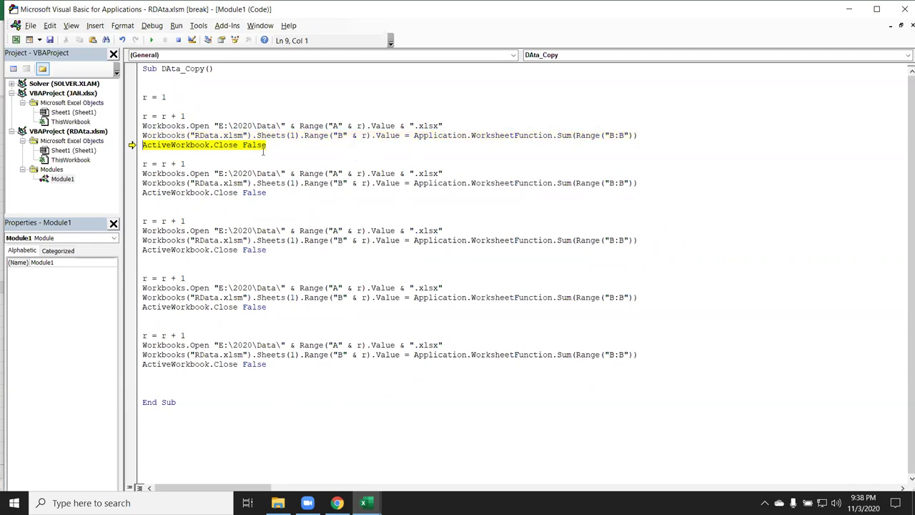
key(F8)
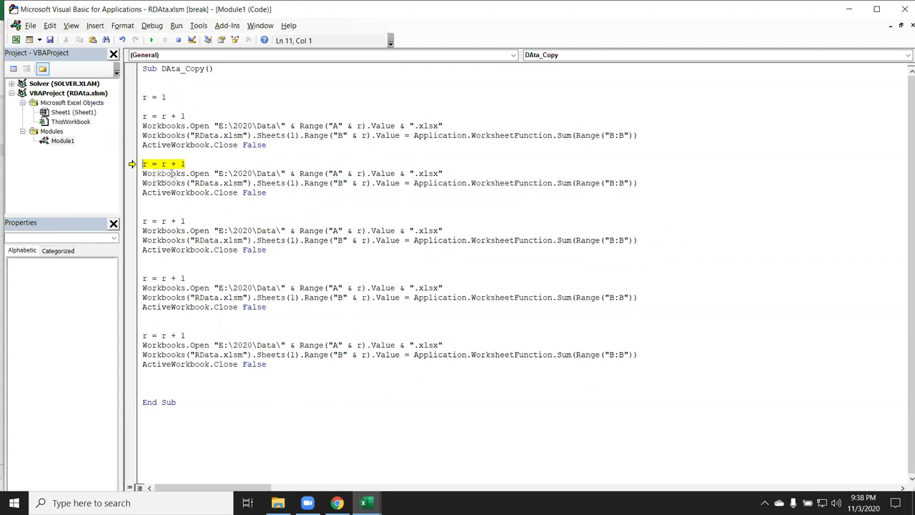
Step: Step through the FEB–MAY blocks, then check totals 673, 743, 501 and 651 in Excel
key(F8)
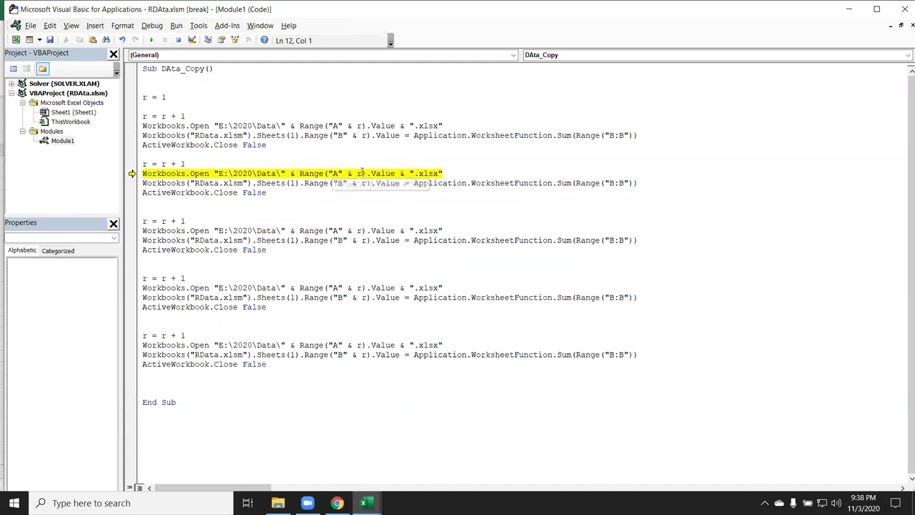
key(F8)
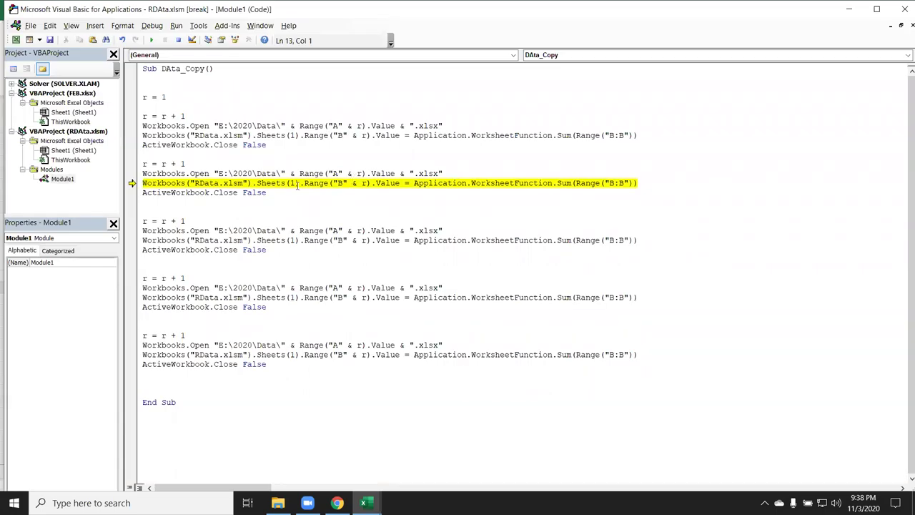
key(F8)
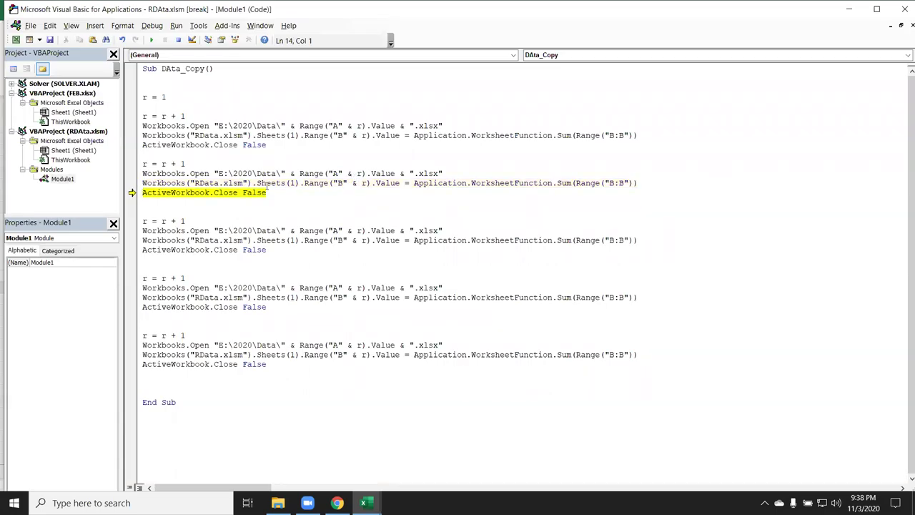
key(F8)
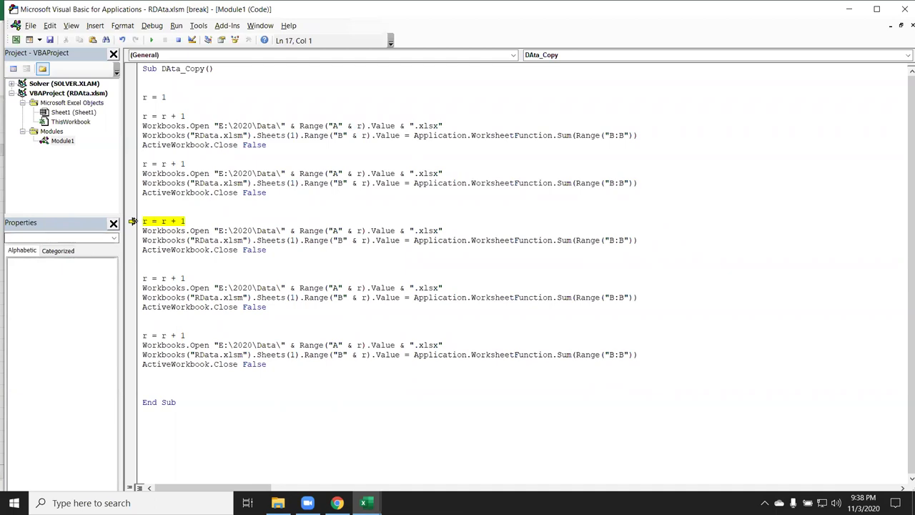
key(F8)
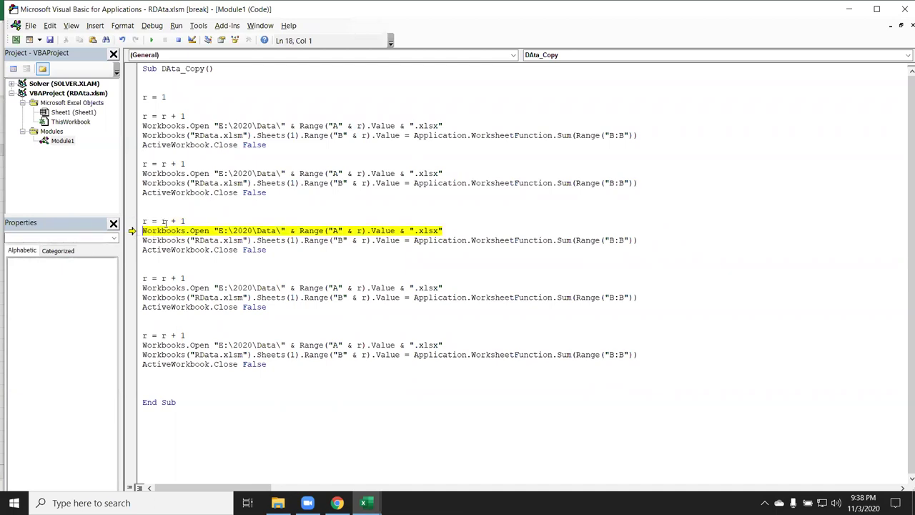
key(F8)
key(F8)
key(F8)
key(F8)
key(F8)
key(F8)
key(F8)
key(F8)
key(F8)
key(F8)
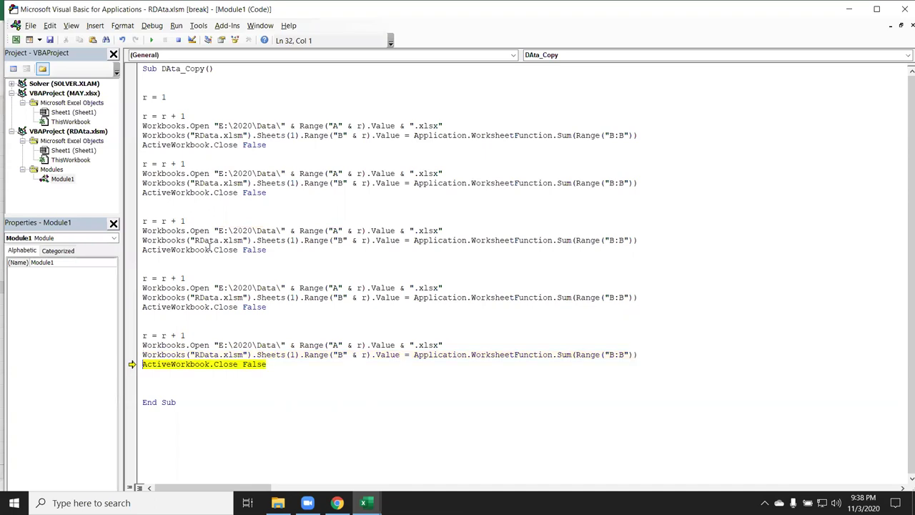
key(F8)
key(F8)
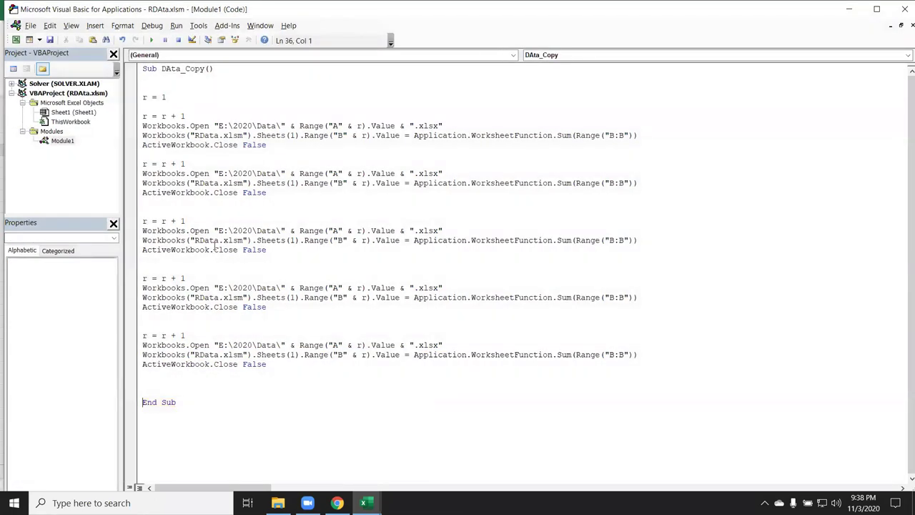
key(alt+Tab)
drag(83, 195, 79, 150)
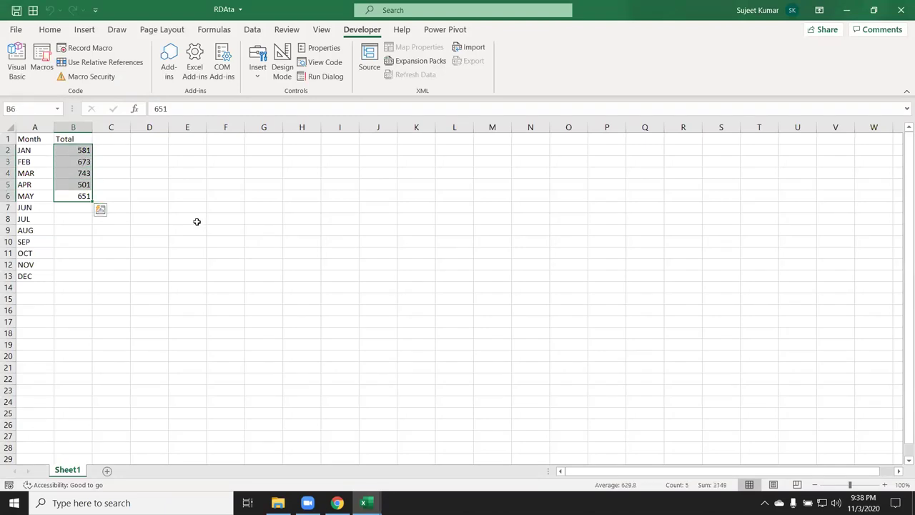
Step: Delete the four repeated counter blocks and insert a blank line above the remaining r = r + 1
key(alt+Tab)
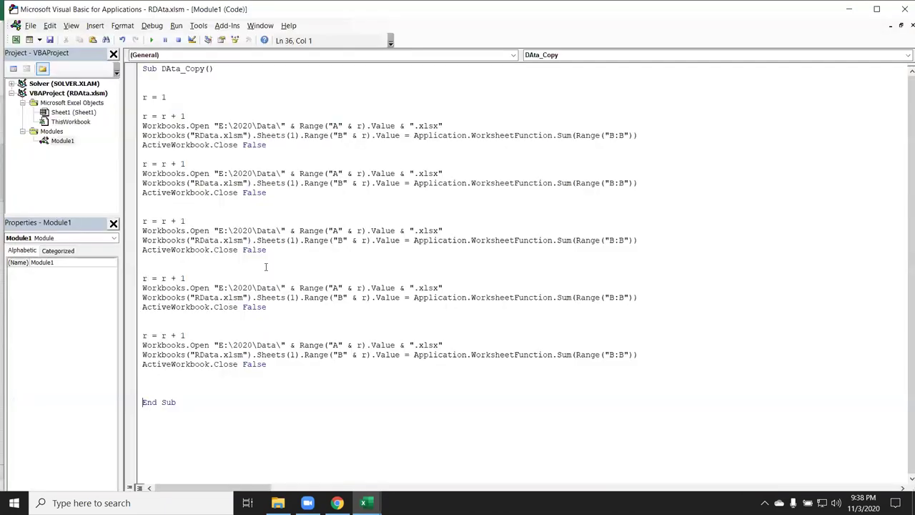
click(232, 375)
drag(219, 370, 145, 170)
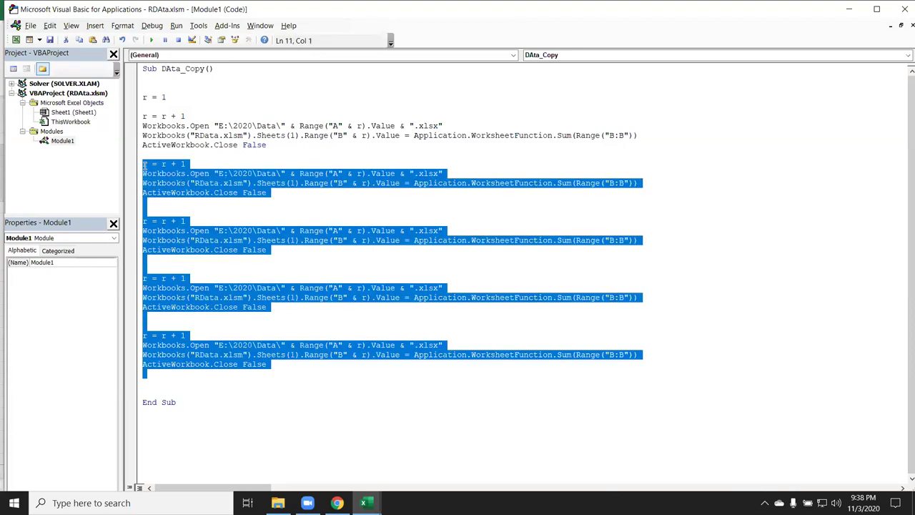
key(Delete)
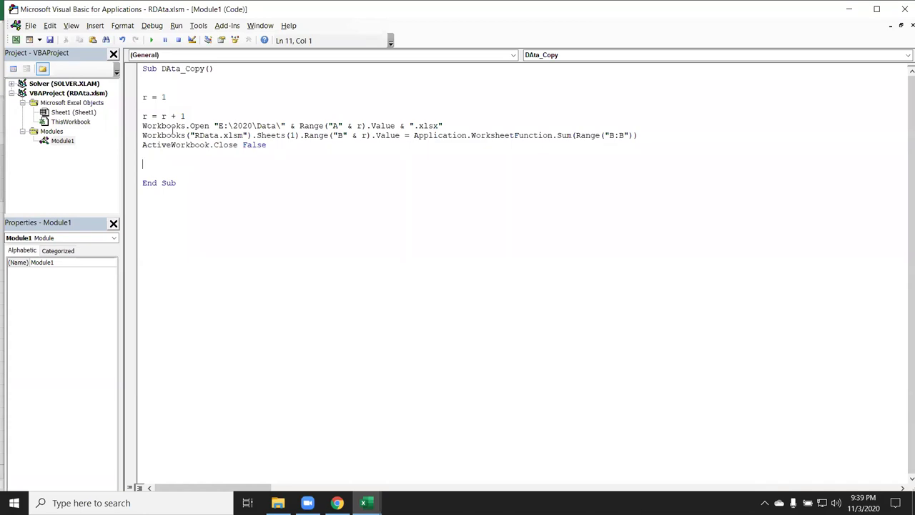
key(Up)
key(Up)
key(Up)
key(Up)
key(Up)
key(shift+Down)
key(shift+Down)
key(shift+Down)
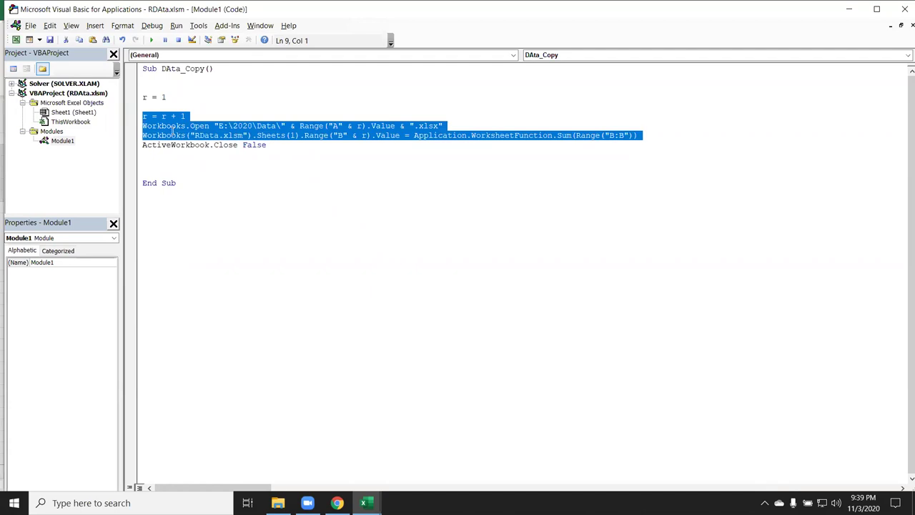
key(shift+Down)
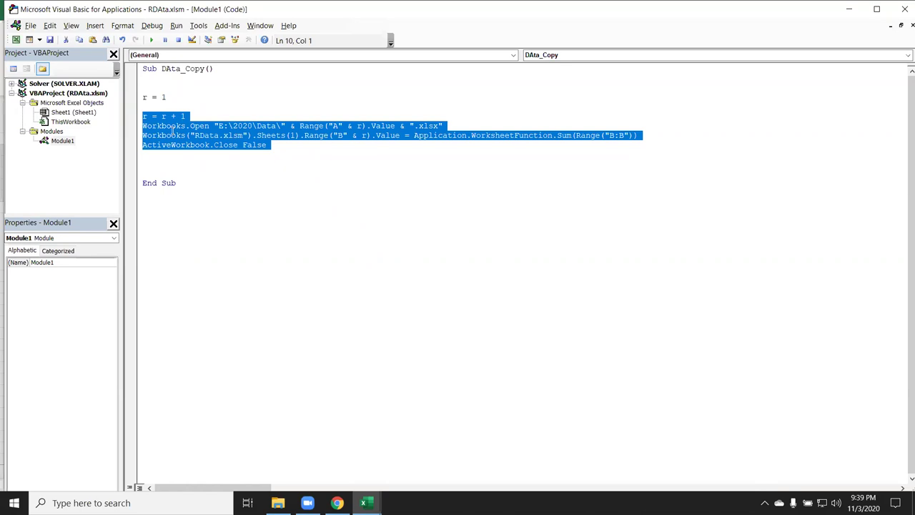
click(157, 107)
key(Return)
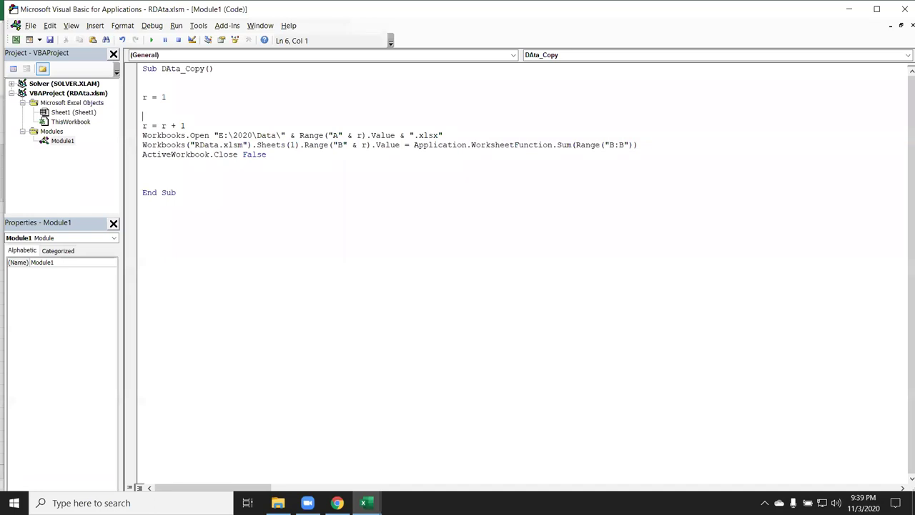
Step: Wrap the block in a For i = 1 To 12 … Next loop
text(for )
text(i =)
text(1 to 12)
click(173, 163)
text(next)
Step: Start a new Sub rr() procedure below End Sub
click(218, 251)
text(su)
text(b rr())
key(Return)
key(Return)
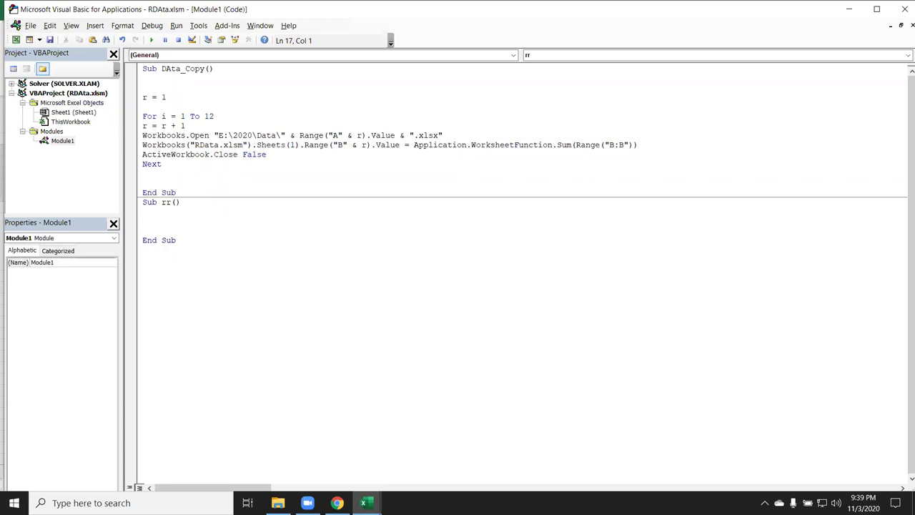
Step: Add MsgBox "HI" to Sub rr and run it to show the HI message
text(msgbo)
text(x "HI)
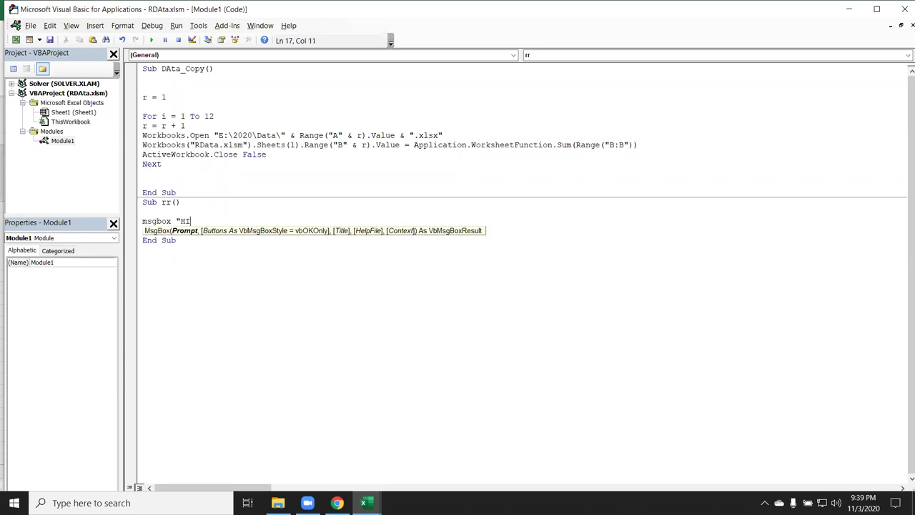
text(")
key(Return)
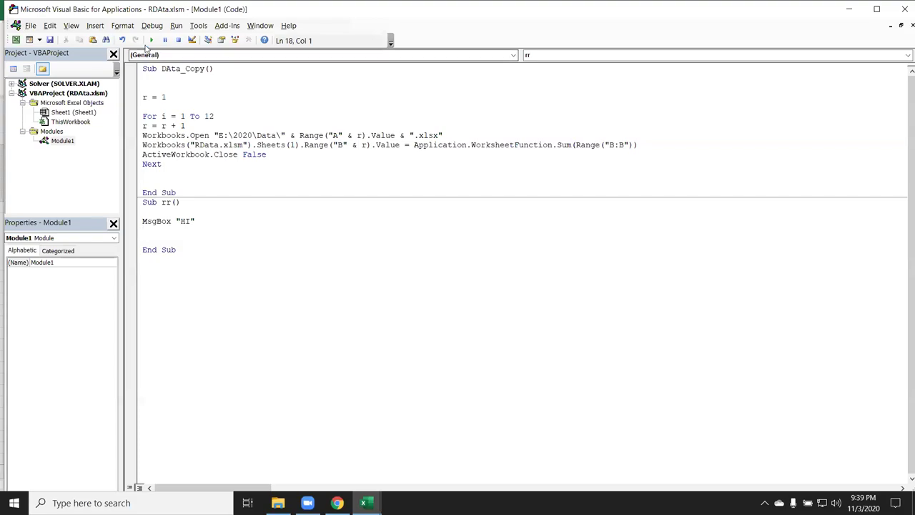
click(150, 41)
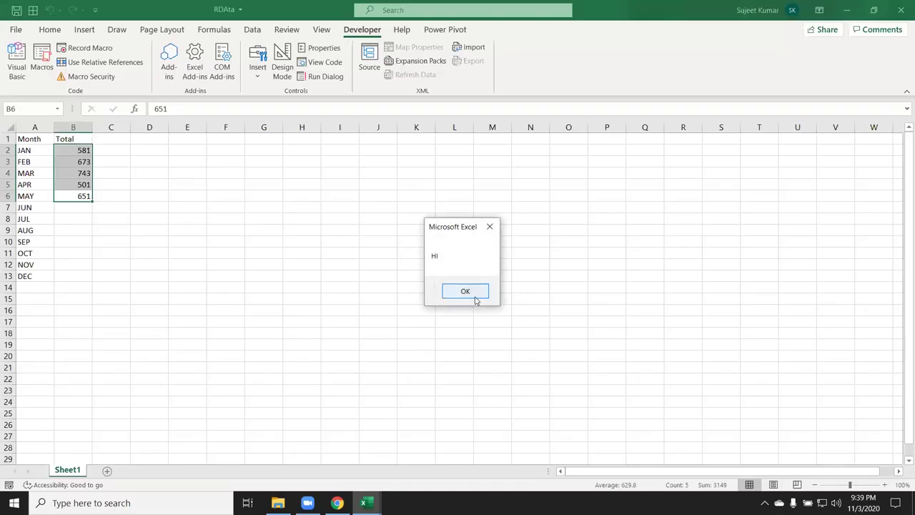
click(470, 293)
Step: Test three MsgBox "HI" lines with F5, then delete the two extra lines
drag(208, 221, 141, 221)
key(ctrl+c)
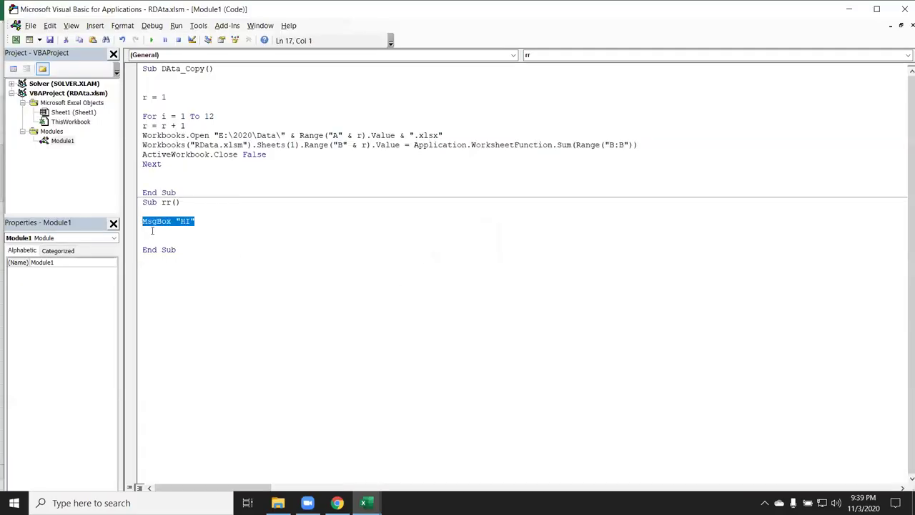
click(161, 231)
key(ctrl+v)
key(ctrl+v)
key(ctrl+z)
key(Return)
key(ctrl+v)
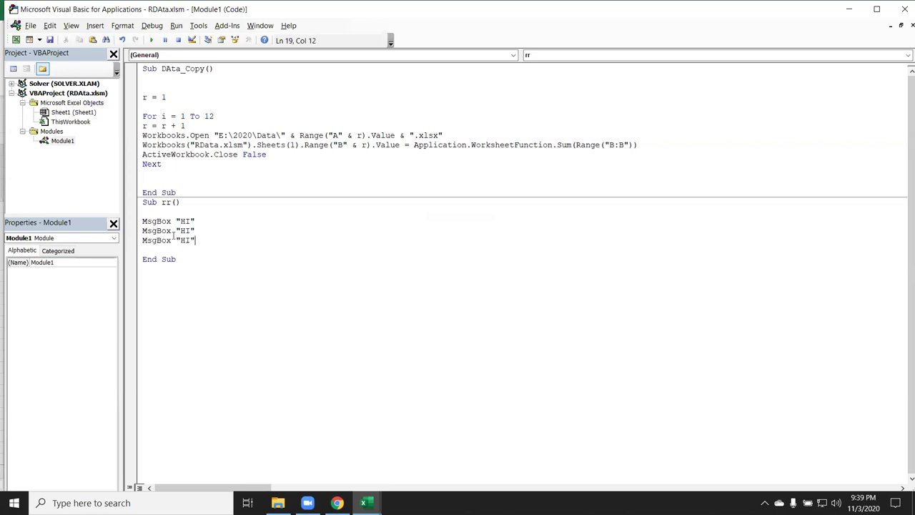
key(F5)
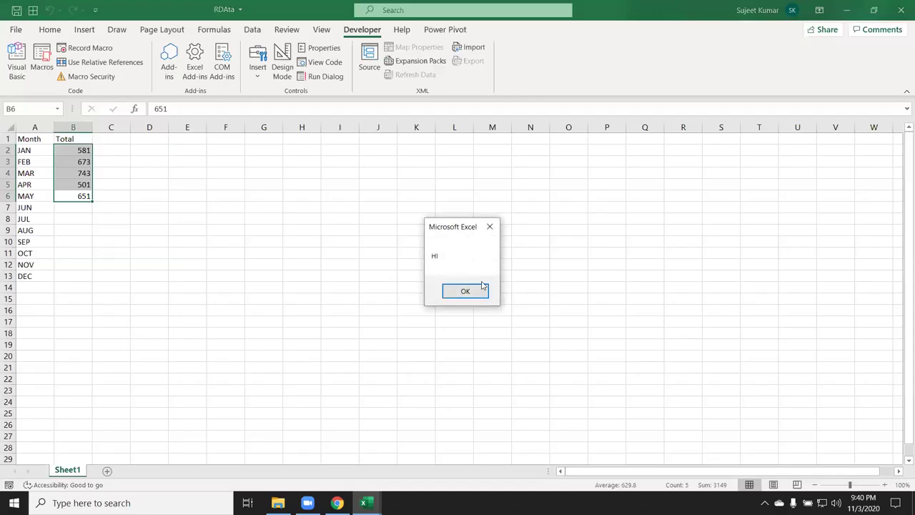
click(475, 291)
click(479, 291)
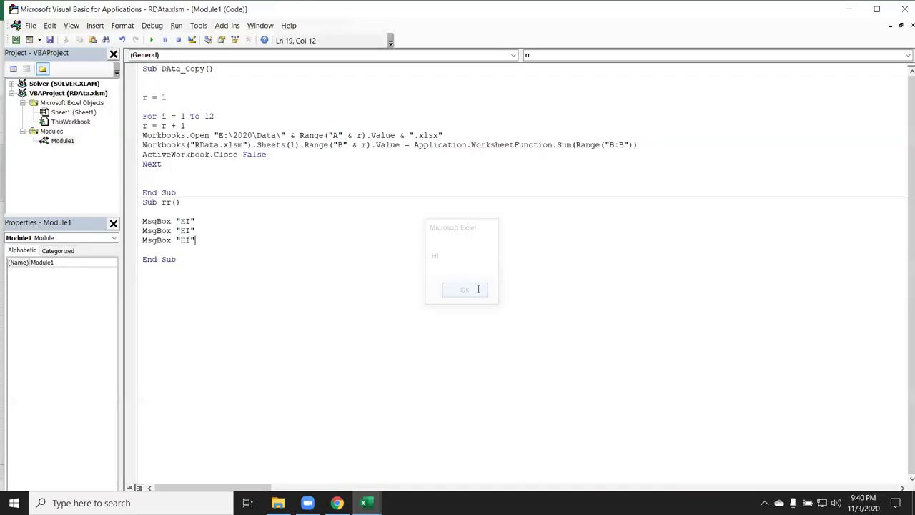
drag(195, 240, 138, 235)
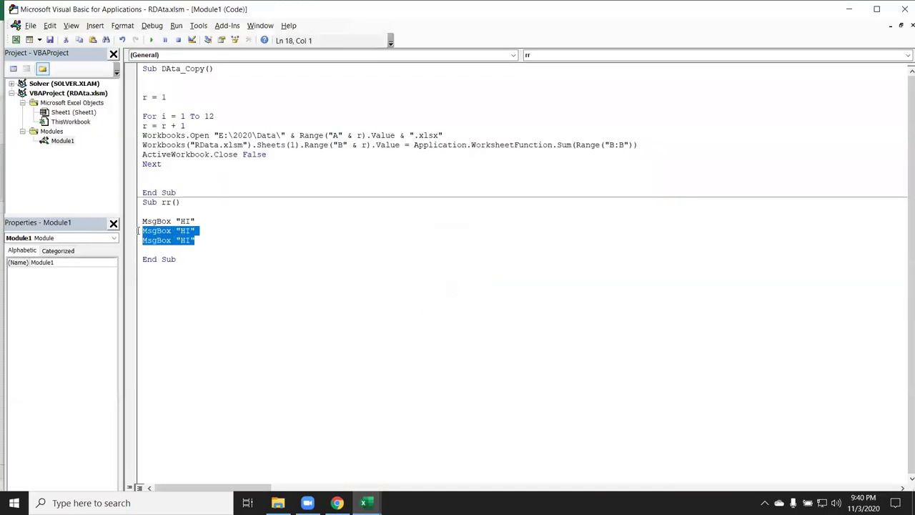
key(Delete)
Step: Wrap MsgBox "HI" in a For i = 1 To 4 … Next i loop and run it
key(Up)
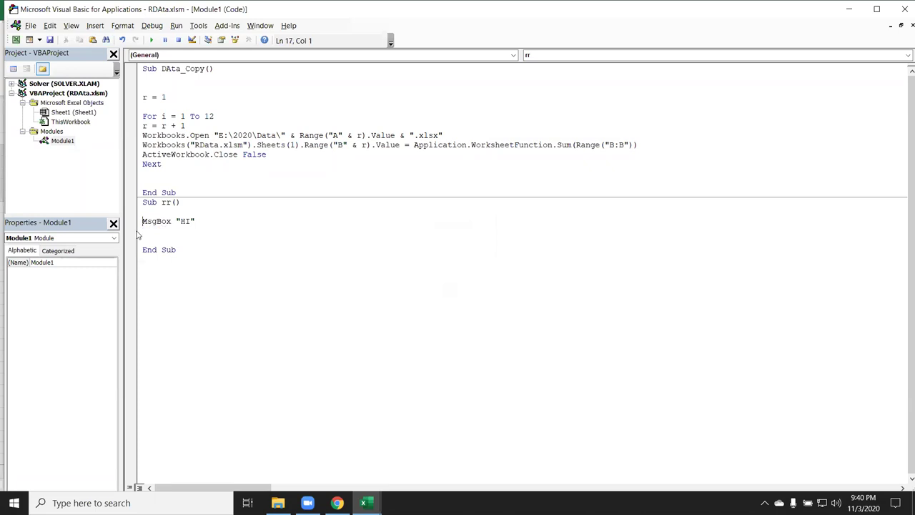
key(Return)
key(Up)
text(for i = 1 to 4)
key(Down)
key(Down)
key(Down)
text(next i)
click(151, 40)
click(465, 291)
click(466, 291)
click(465, 291)
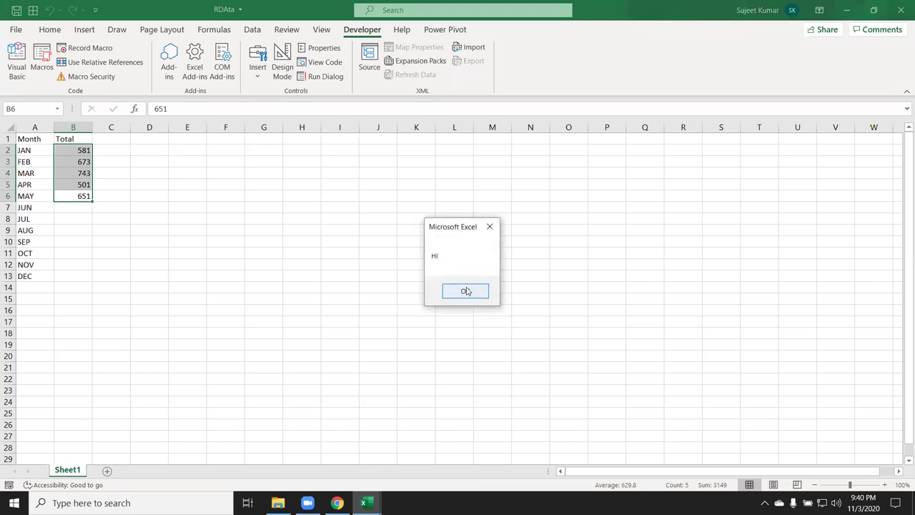
click(465, 291)
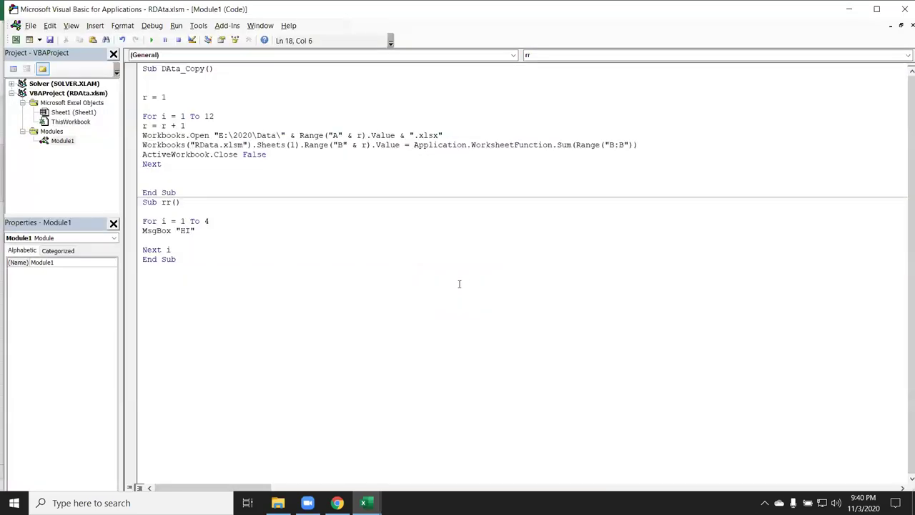
Step: Delete the whole Sub rr test procedure from the module
mouse_move(202, 230)
mouse_down()
mouse_move(142, 231)
mouse_move(210, 223)
mouse_move(138, 232)
mouse_up()
click(152, 223)
click(168, 243)
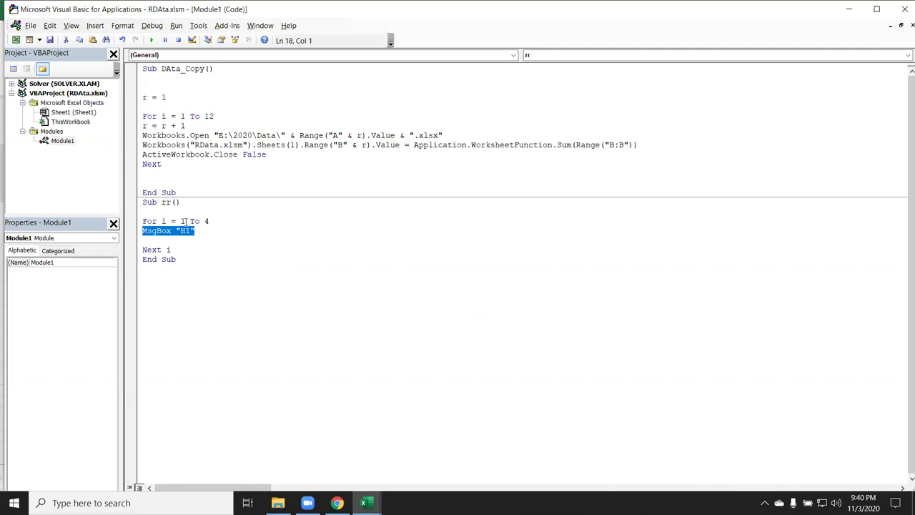
double_click(163, 221)
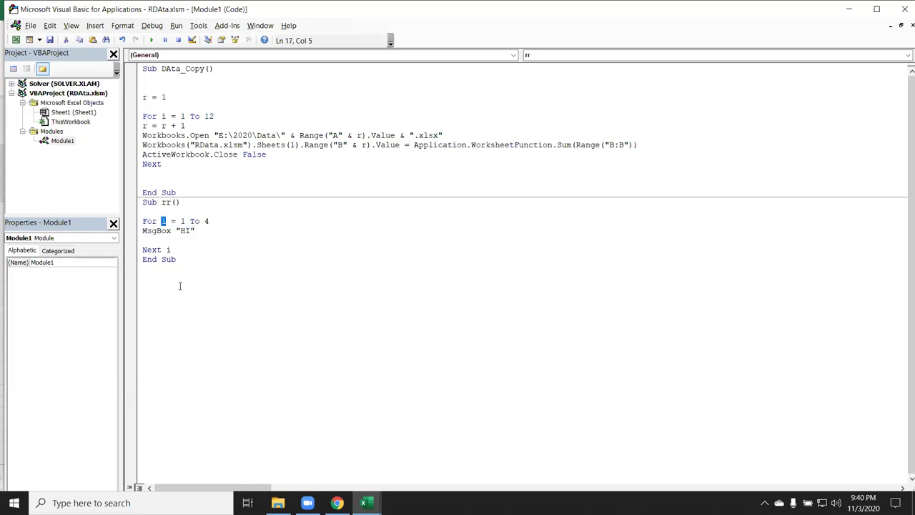
drag(180, 260, 143, 197)
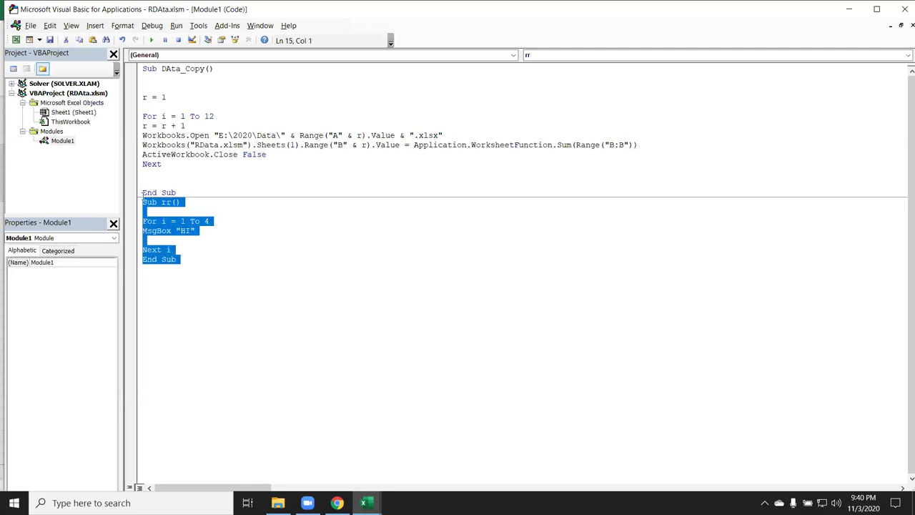
key(Delete)
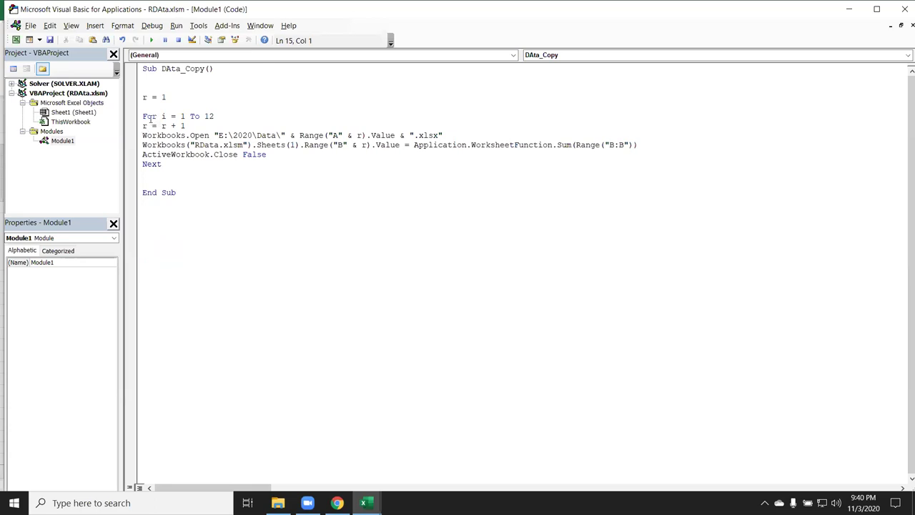
Step: Clear the old totals in B2:B6 and run DAta_Copy from the Macros list
drag(142, 97, 147, 126)
key(alt+F11)
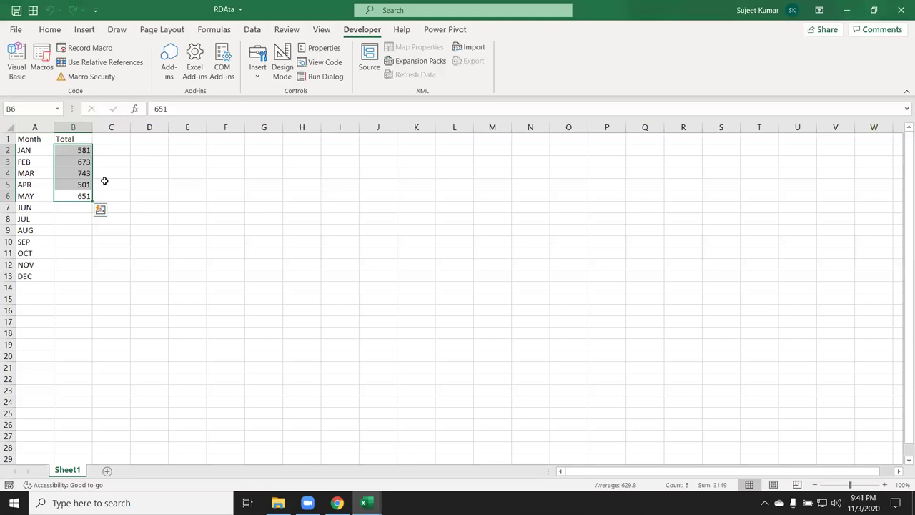
key(Delete)
click(133, 194)
click(42, 61)
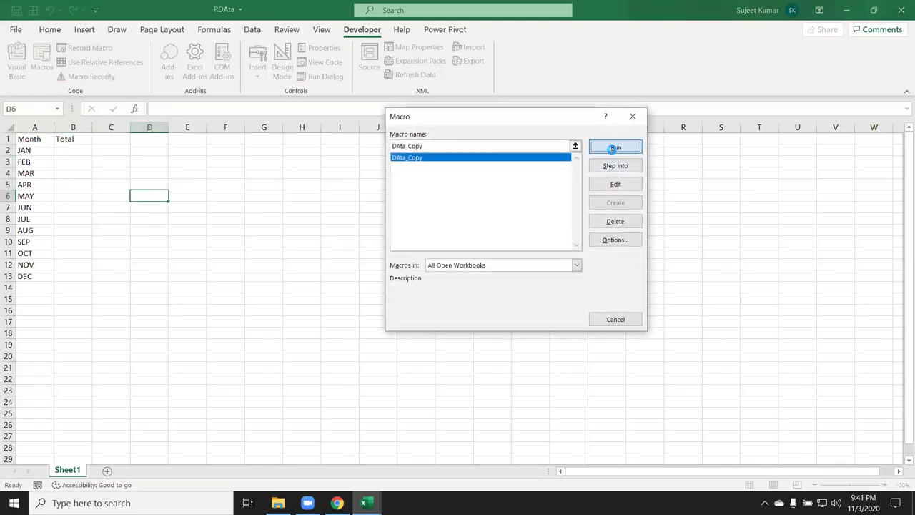
click(615, 148)
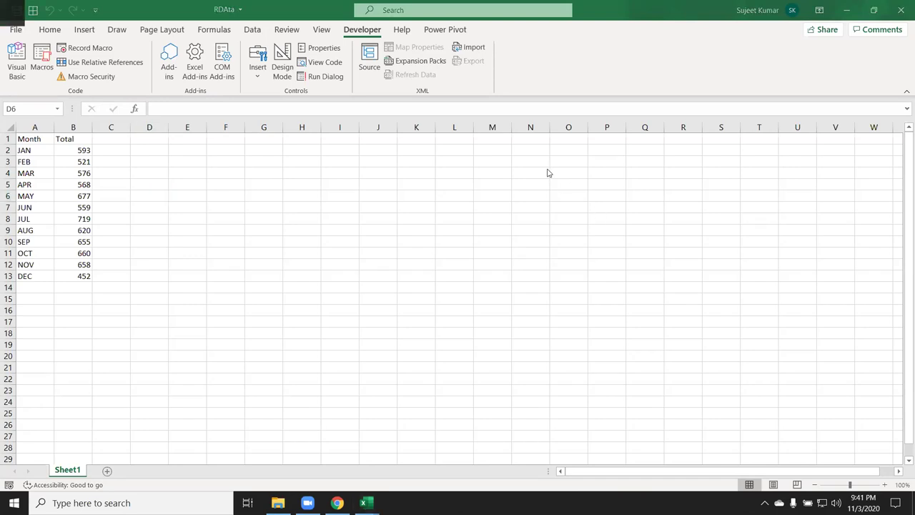
Step: Check the twelve totals, JAN 593 to DEC 452, and return to the VBA editor
click(32, 149)
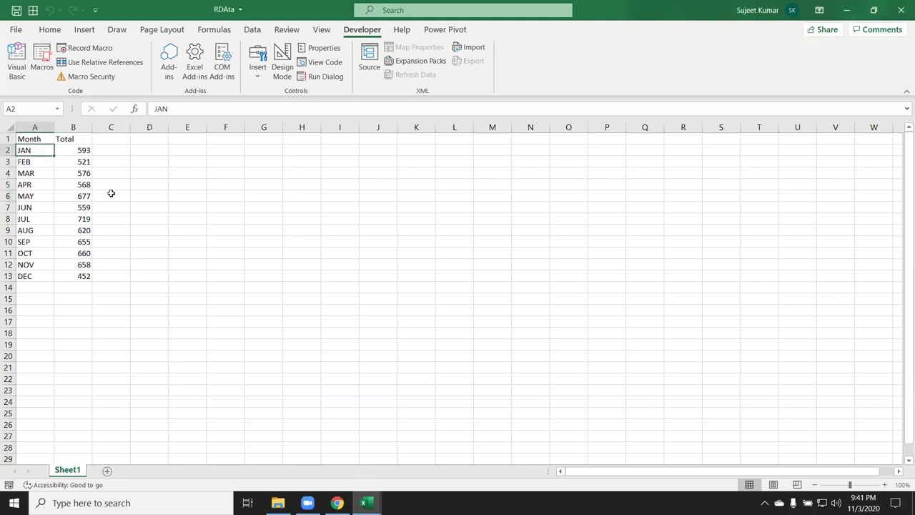
key(alt+Tab)
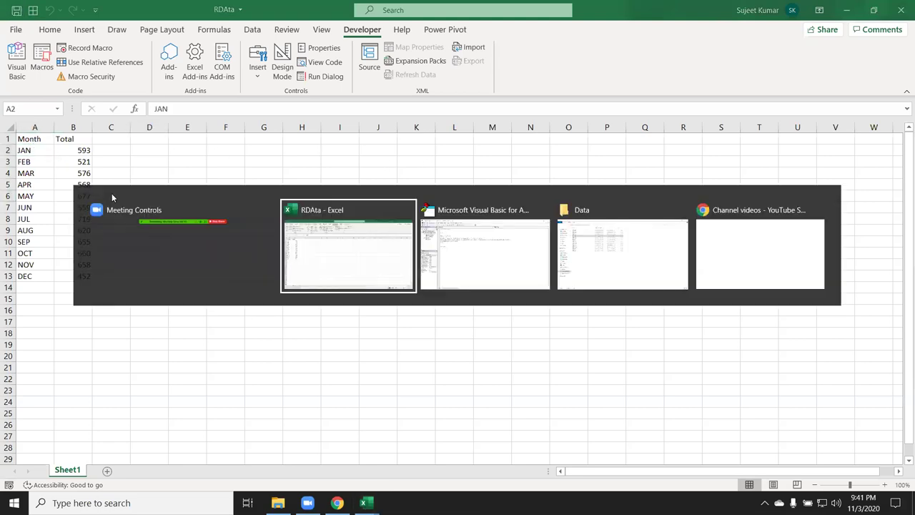
key(Tab)
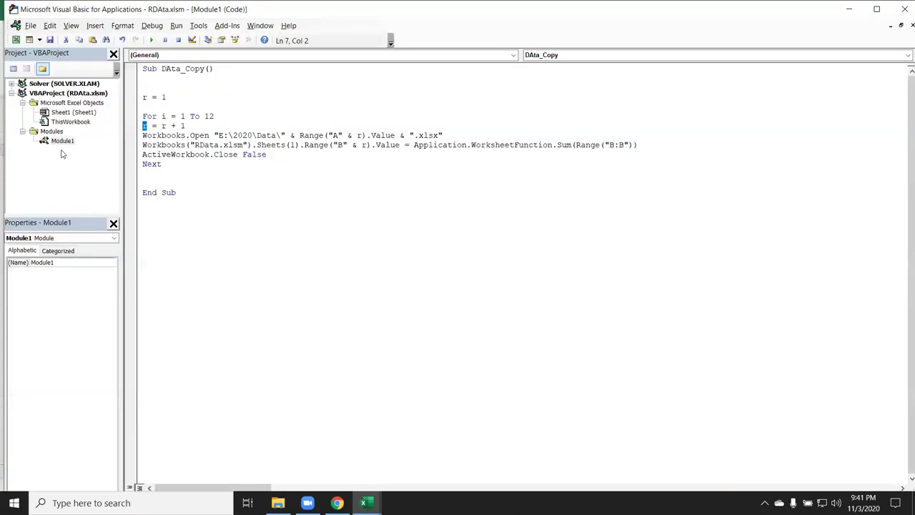
click(333, 135)
drag(178, 97, 141, 98)
click(145, 126)
drag(336, 135, 363, 135)
drag(184, 125, 162, 126)
click(361, 135)
drag(361, 135, 332, 135)
mouse_move(185, 126)
mouse_down()
mouse_move(145, 126)
mouse_move(167, 97)
mouse_up()
text(2)
click(199, 118)
drag(185, 126, 143, 127)
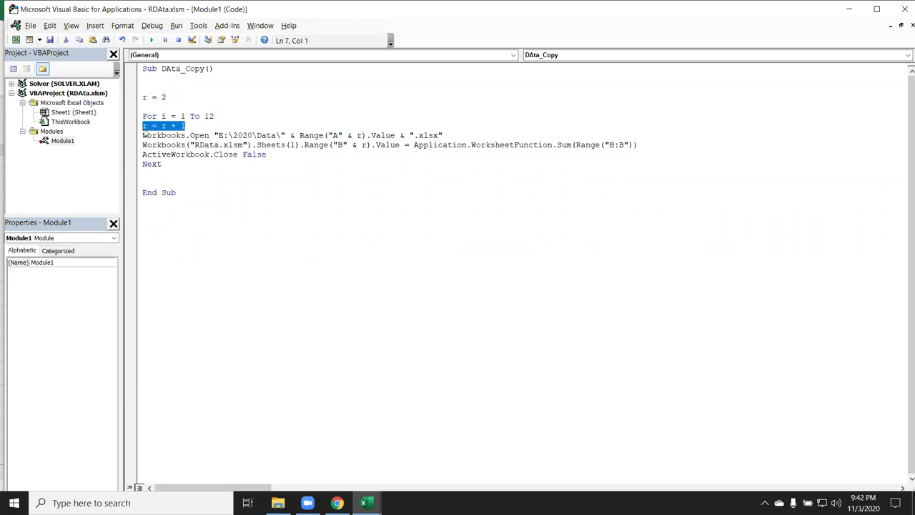
key(ctrl+x)
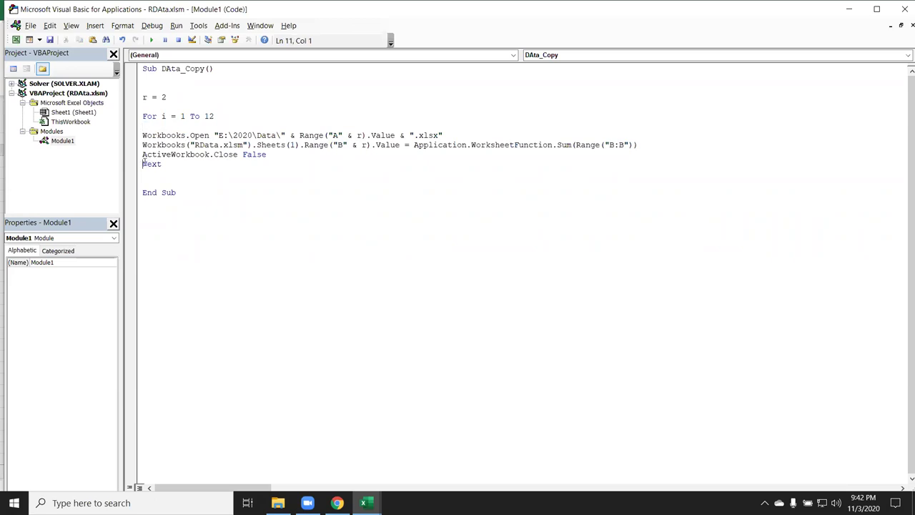
click(143, 164)
key(Return)
key(Up)
key(ctrl+v)
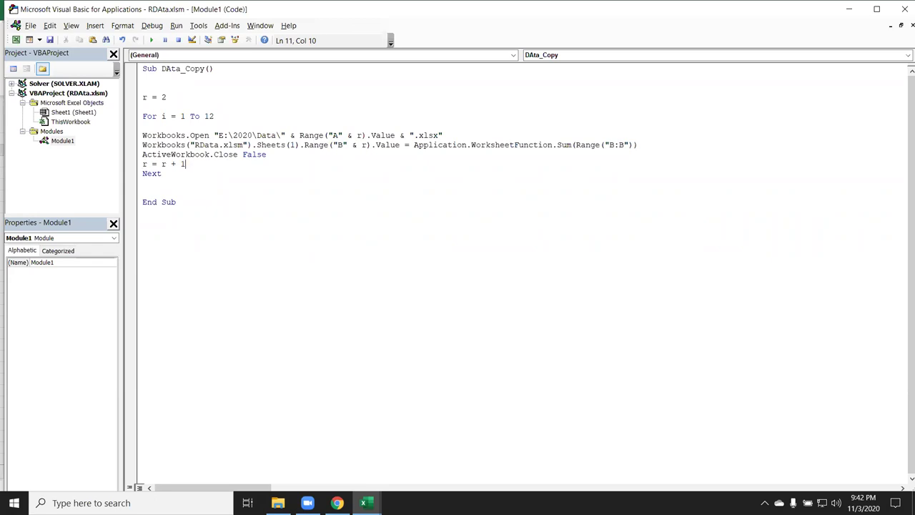
key(ctrl+z)
key(ctrl+z)
key(ctrl+z)
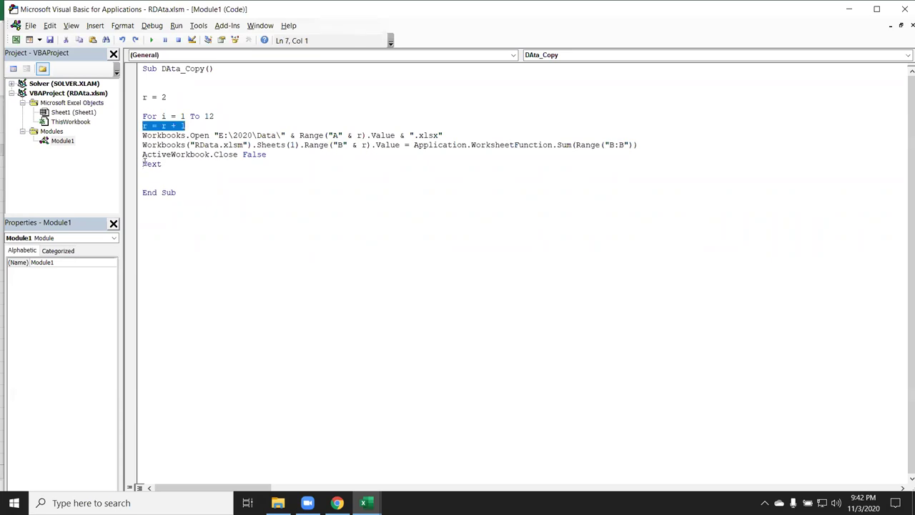
double_click(163, 97)
text(1)
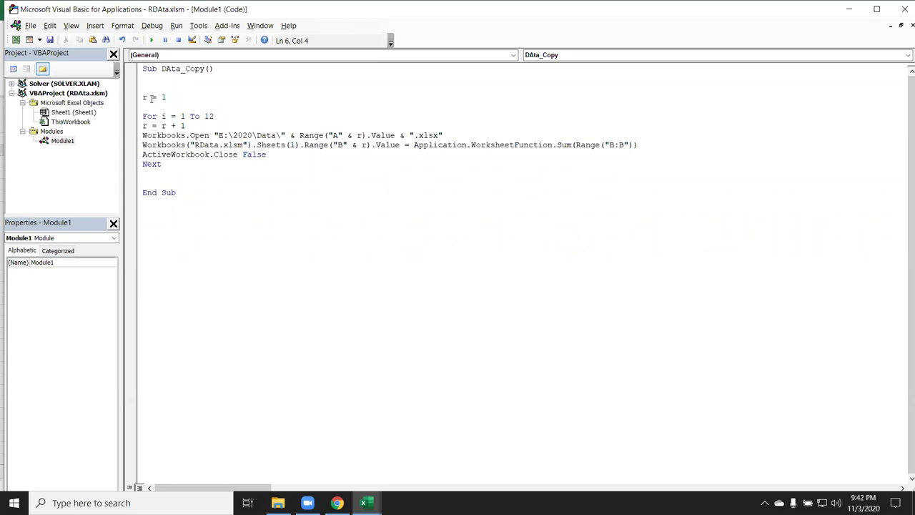
double_click(148, 97)
double_click(146, 126)
mouse_move(158, 126)
mouse_down()
mouse_move(188, 126)
mouse_move(133, 102)
mouse_up()
mouse_move(185, 126)
mouse_down()
mouse_move(161, 127)
mouse_move(213, 117)
mouse_up()
click(208, 126)
key(F5)
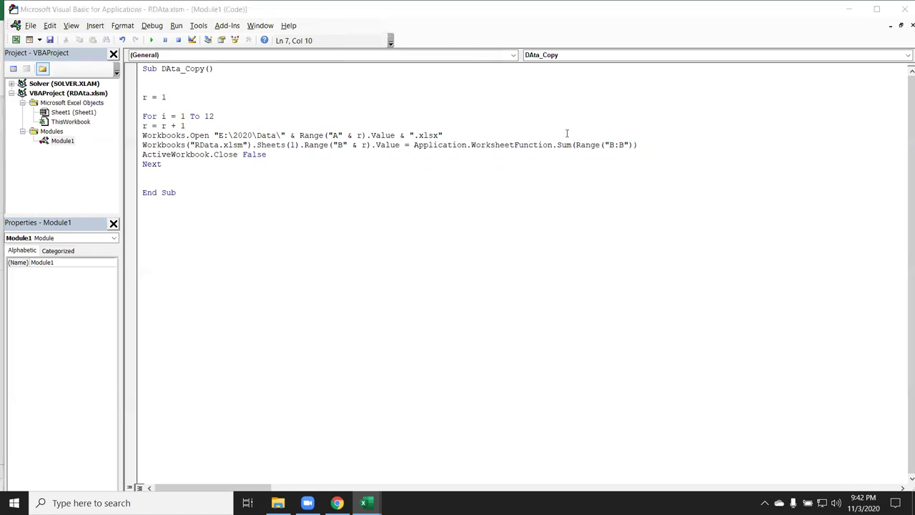
Step: Move the r = r + 1 line just above Next and set r's starting value to 2
click(143, 164)
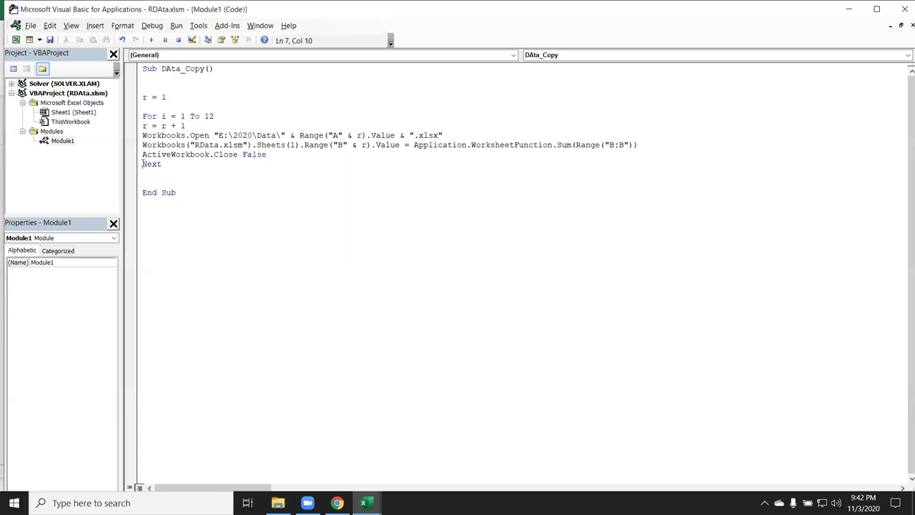
key(Return)
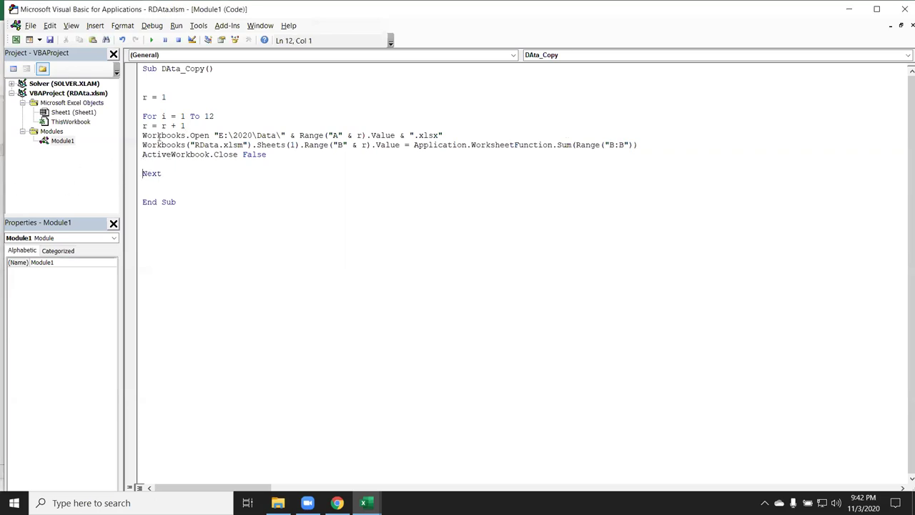
drag(191, 126, 141, 125)
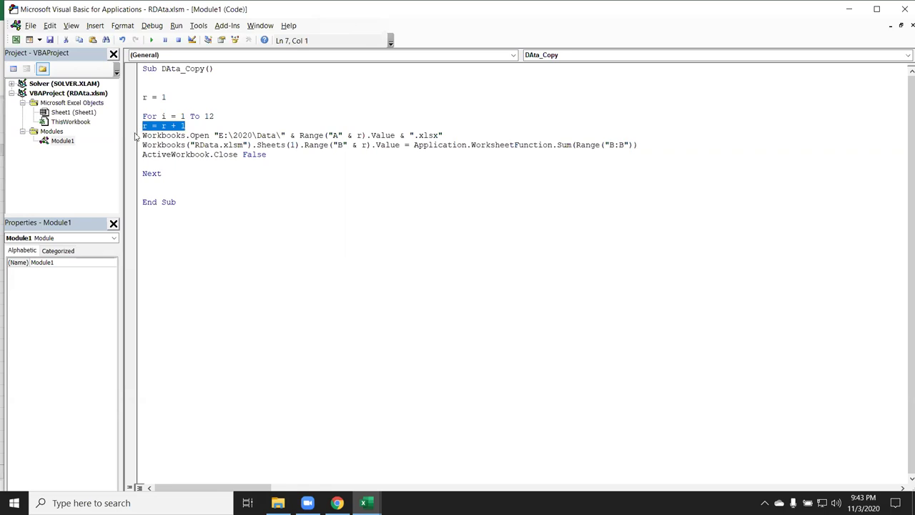
key(Delete)
click(147, 164)
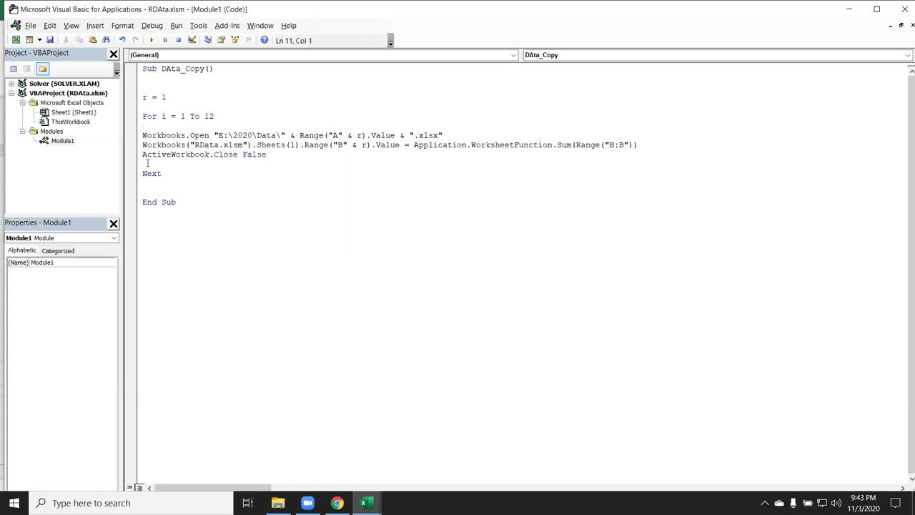
key(ctrl+v)
double_click(164, 97)
text(2)
click(255, 184)
Step: Delete the r = r + 1 and r = 2 lines from DAta_Copy
click(359, 135)
drag(327, 135, 361, 135)
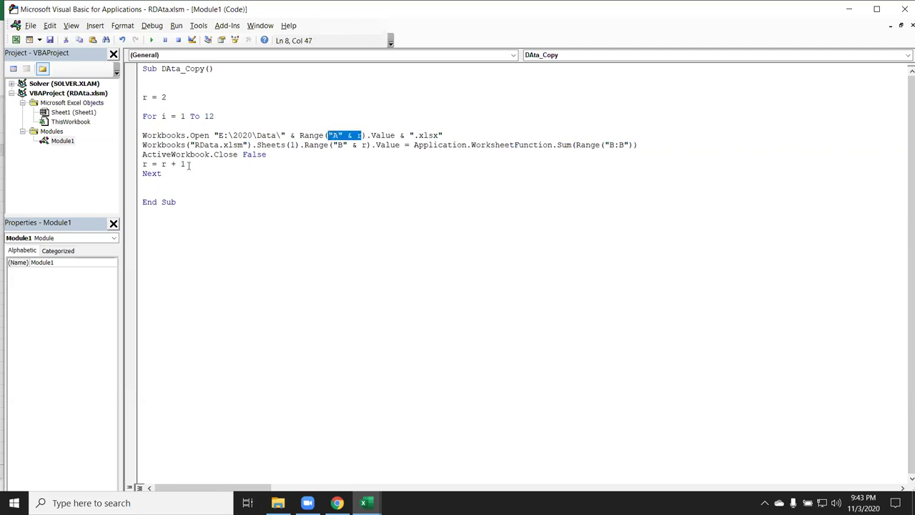
double_click(164, 116)
drag(187, 164, 143, 164)
key(Delete)
drag(177, 97, 132, 96)
key(Delete)
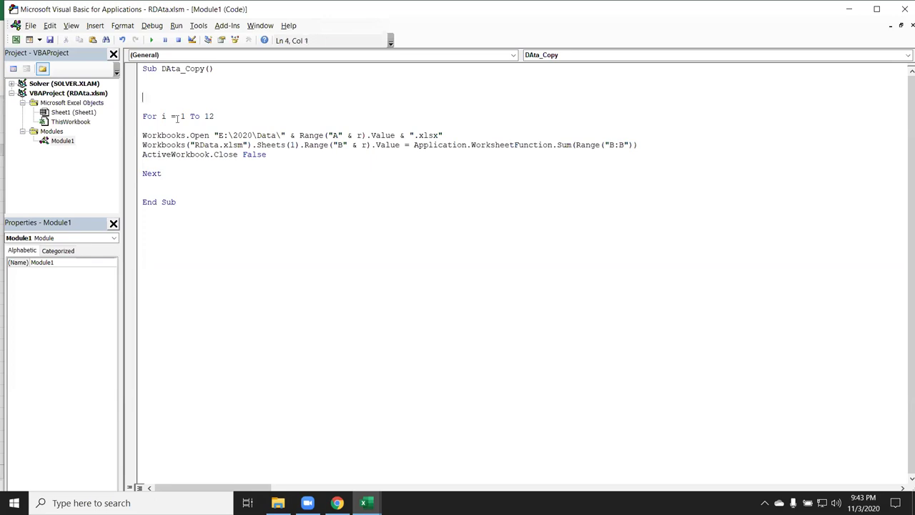
Step: Change the loop header to For i = 2 To 13
double_click(183, 116)
text(2)
double_click(214, 116)
text(13)
click(301, 192)
Step: Replace r with i in the row references on line 8
double_click(359, 135)
text(icat)
text(i)
click(362, 203)
double_click(164, 116)
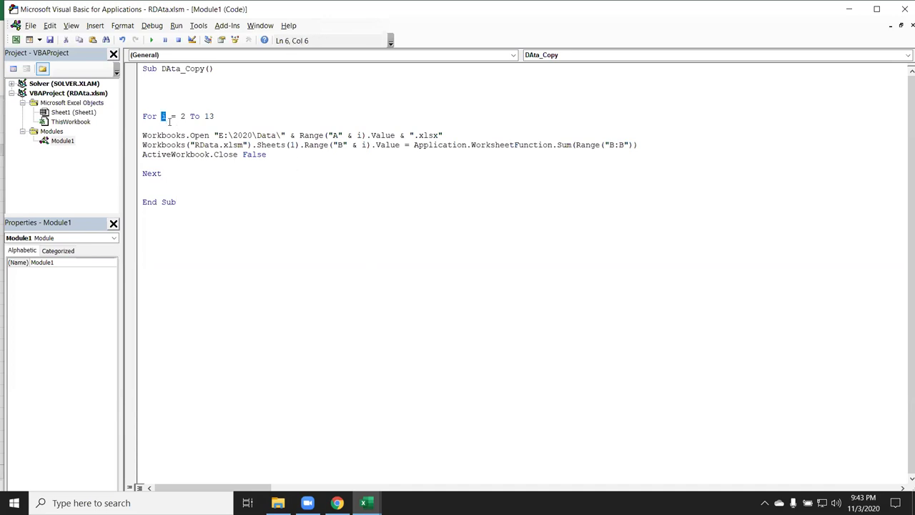
click(175, 132)
Step: Step DAta_Copy with F8 through opening, totalling and closing JAN.xlsx, then into FEB.xlsx
key(F8)
key(F8)
key(F8)
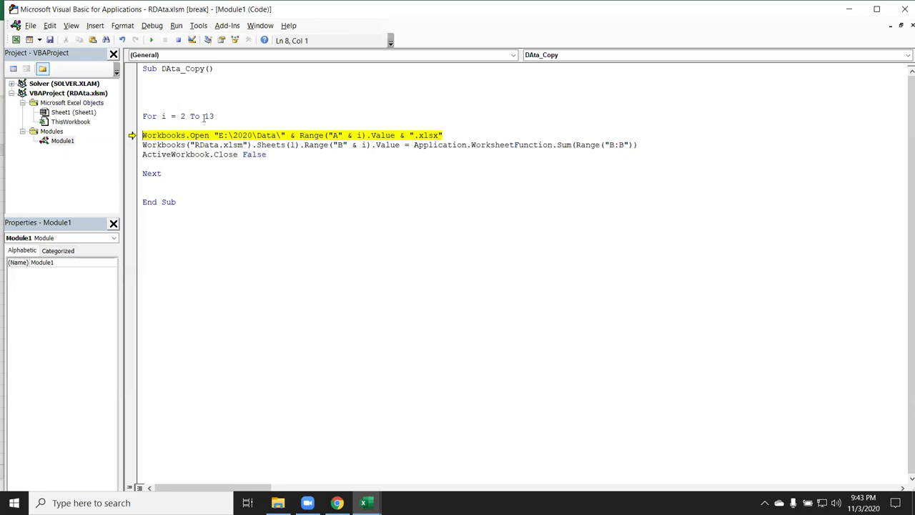
mouse_move(360, 135)
key(F8)
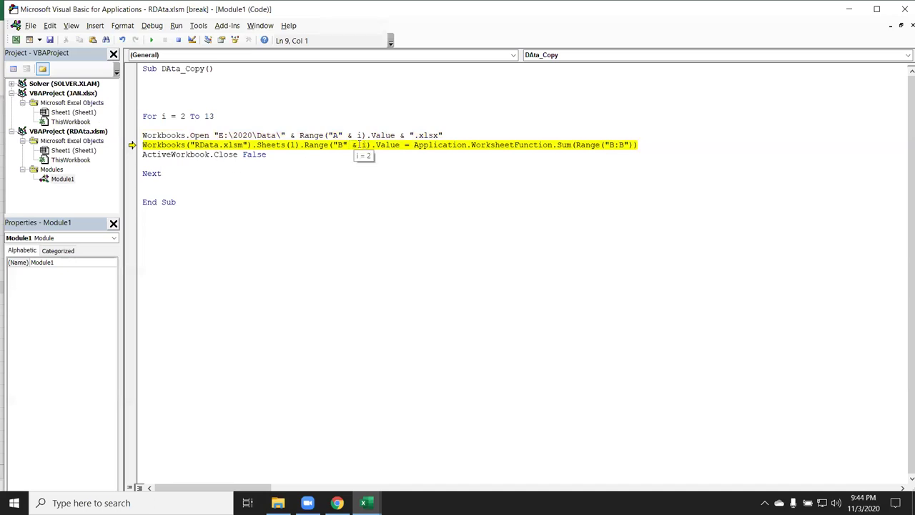
key(F8)
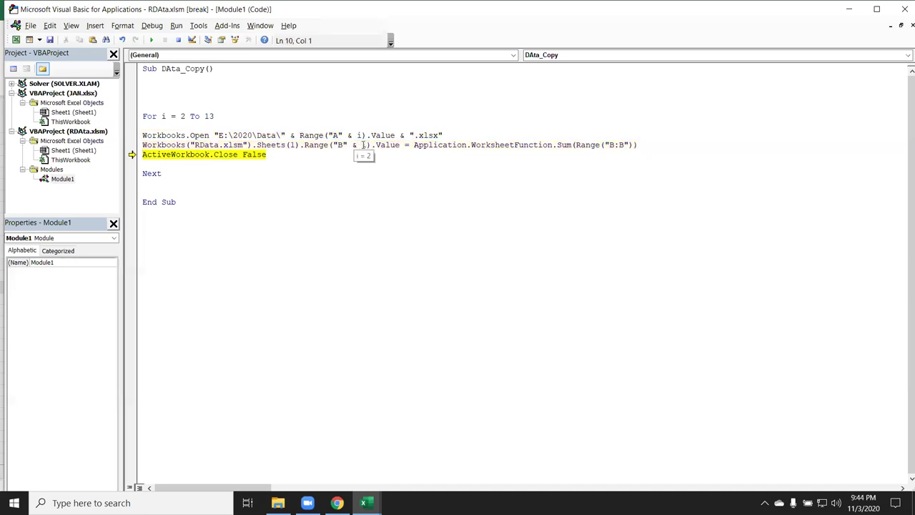
key(F8)
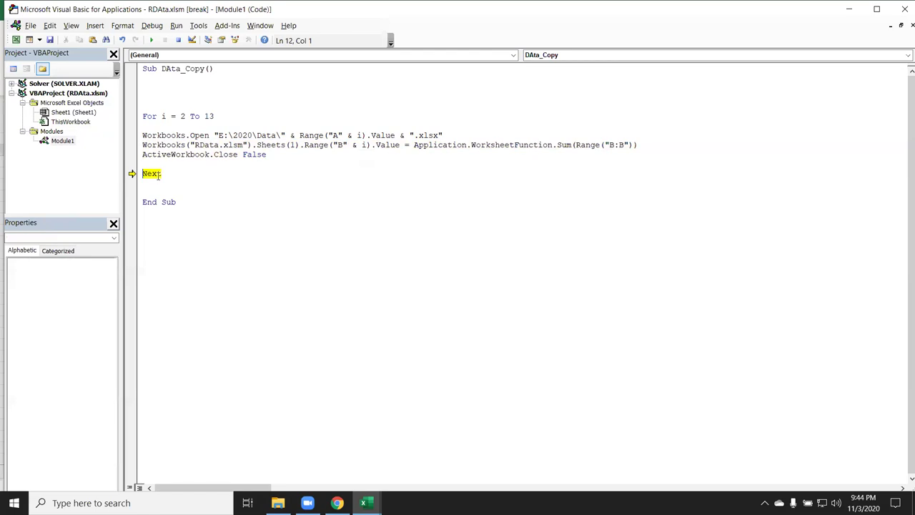
key(F8)
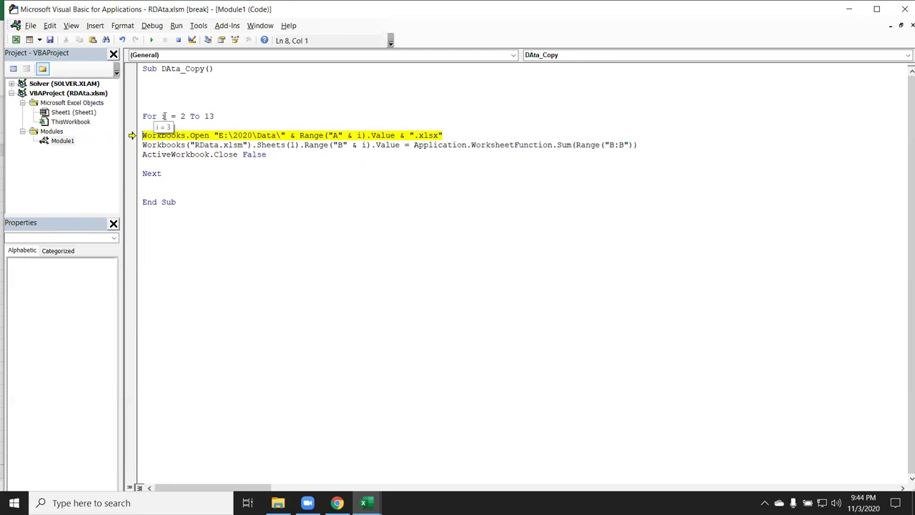
key(F8)
key(F8)
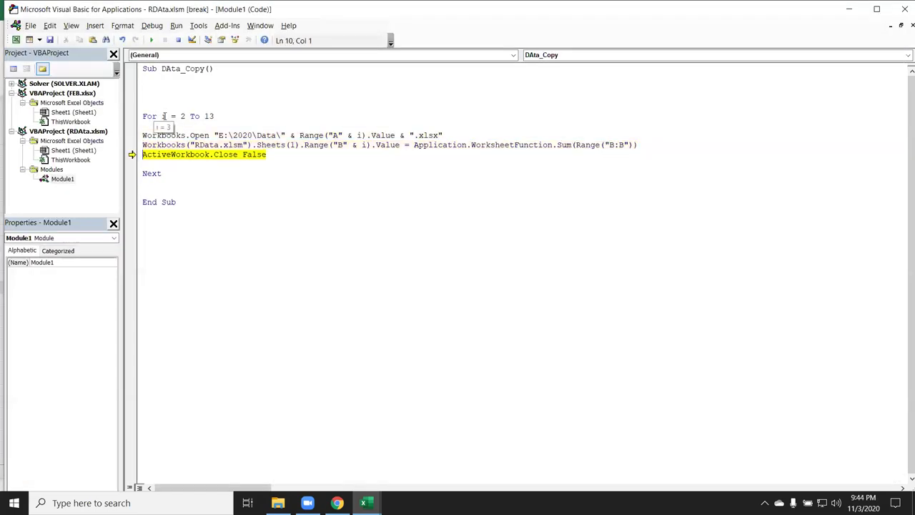